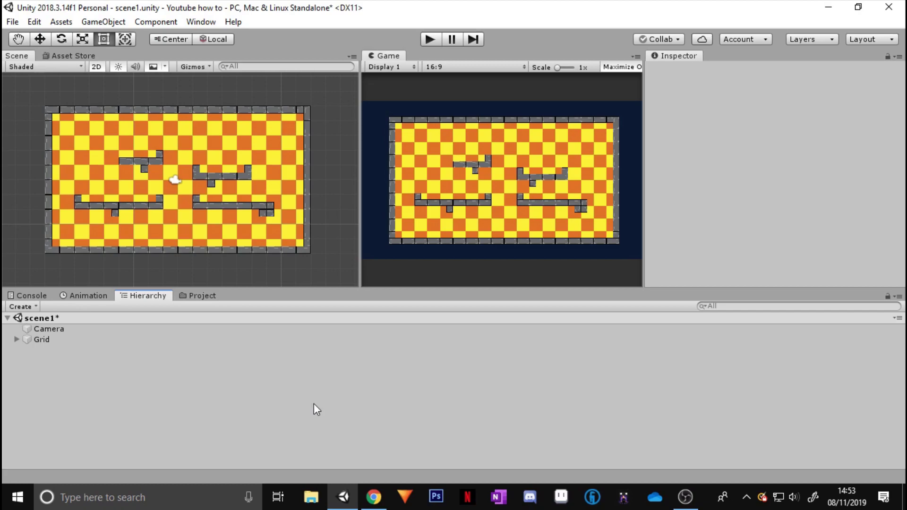
scroll(239, 182, "up", 5)
scroll(213, 199, "down", 5)
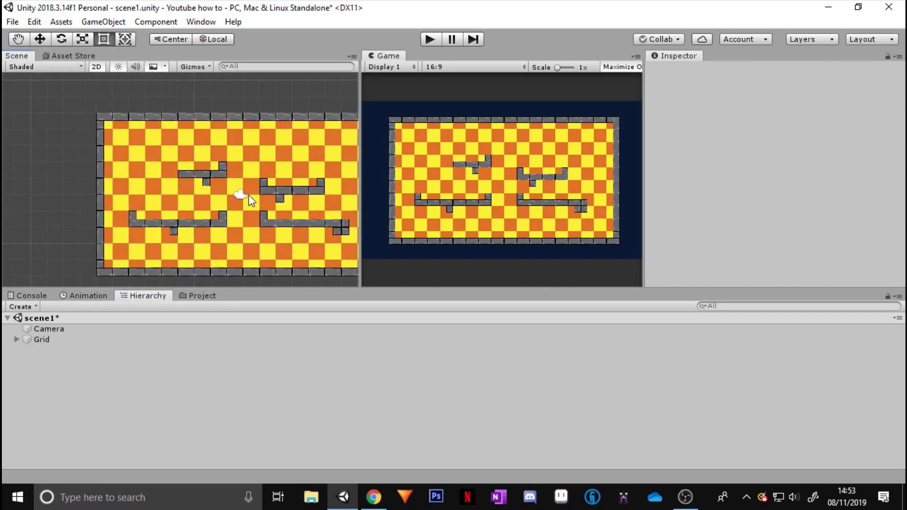
middle_click_drag(200, 188, 186, 186)
scroll(186, 186, "up", 2)
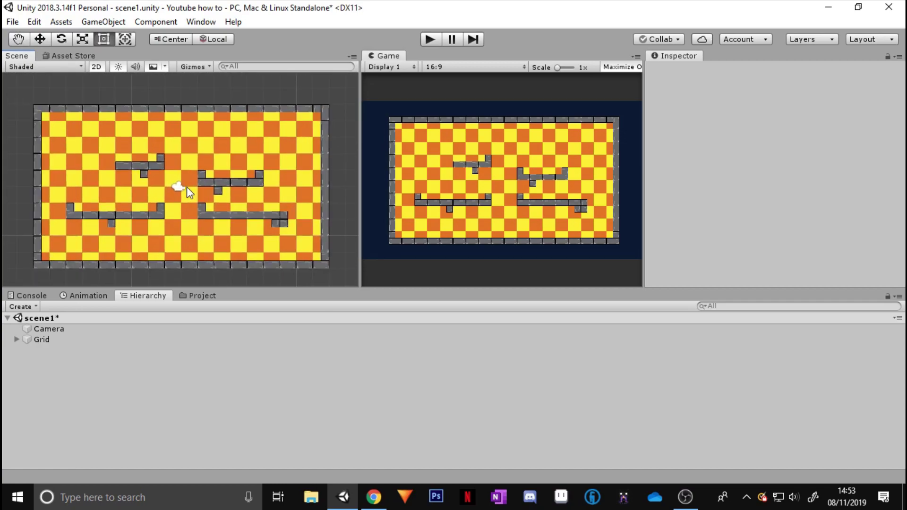
scroll(177, 188, "up", 4)
scroll(177, 187, "down", 6)
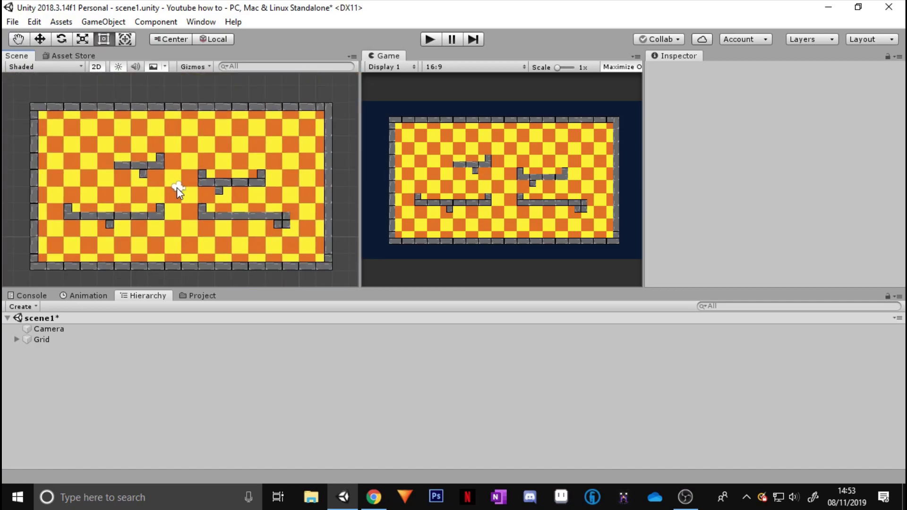
scroll(176, 188, "up", 5)
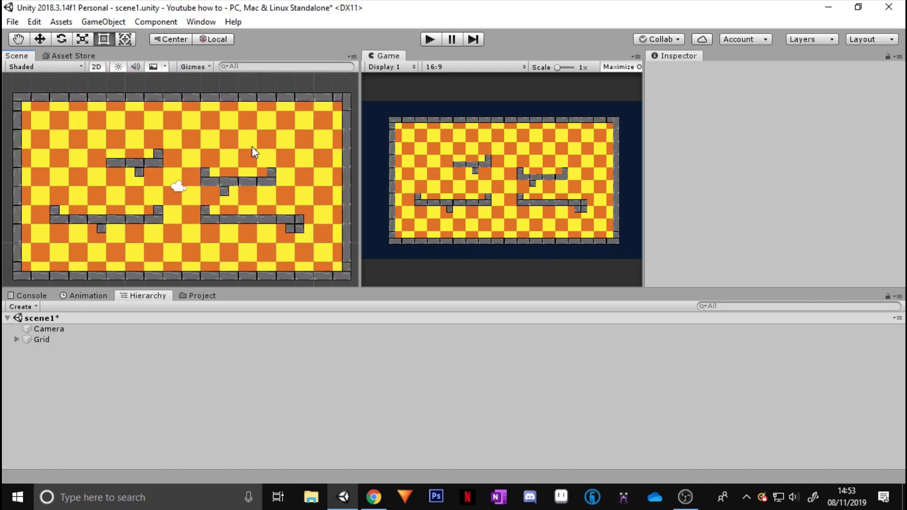
Step: Run the scene in Play mode to preview the level without effects, and stop it again
left_click(431, 40)
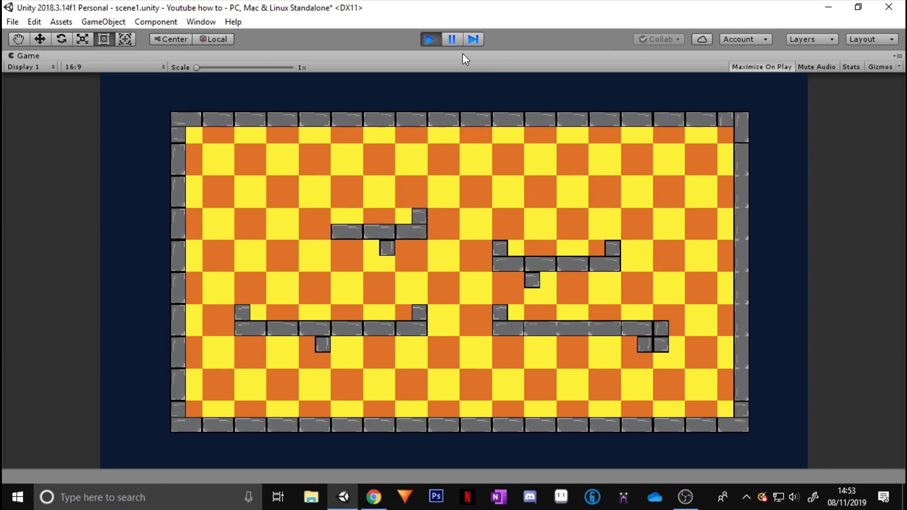
left_click(430, 40)
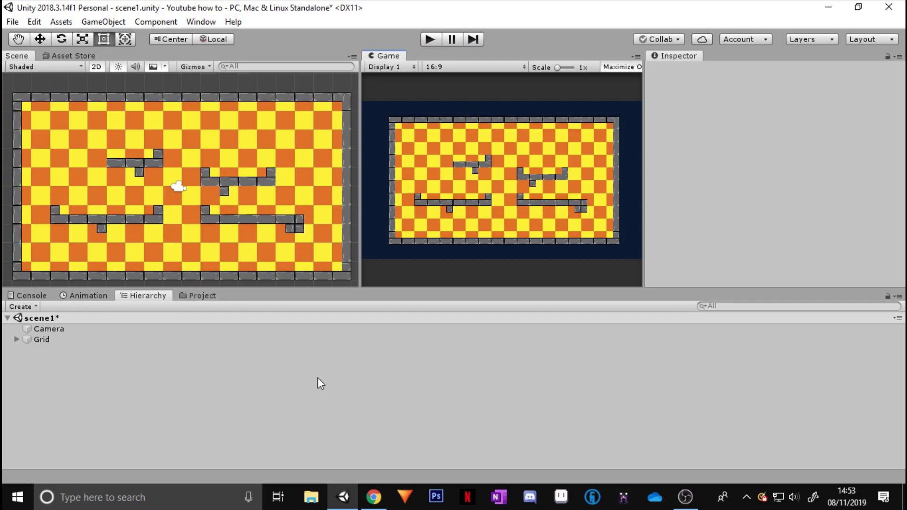
Step: Open the Package Manager, select the Post Processing package and check whether preview packages are shown
left_click(201, 21)
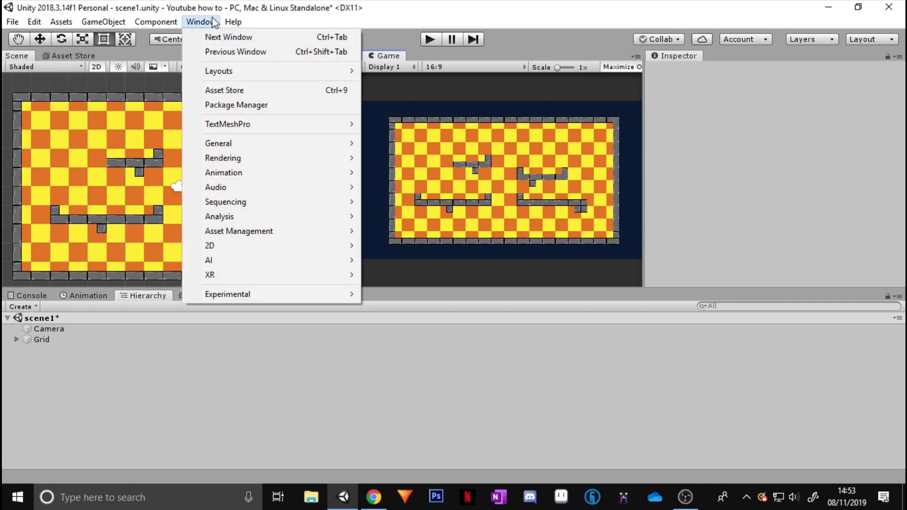
left_click(236, 105)
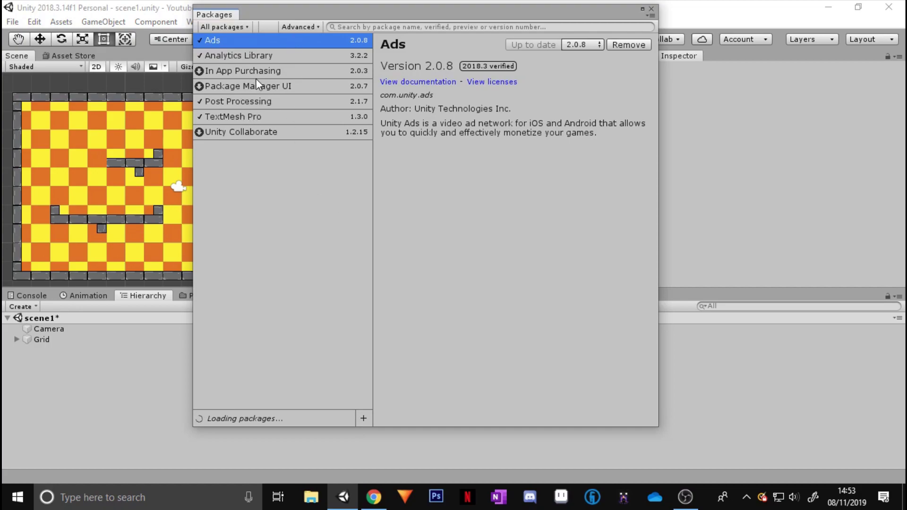
left_click(254, 101)
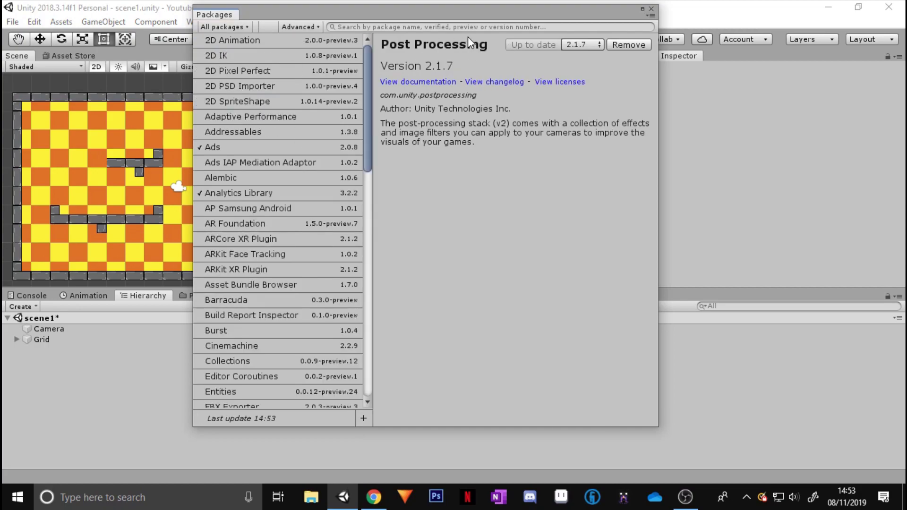
left_click(300, 27)
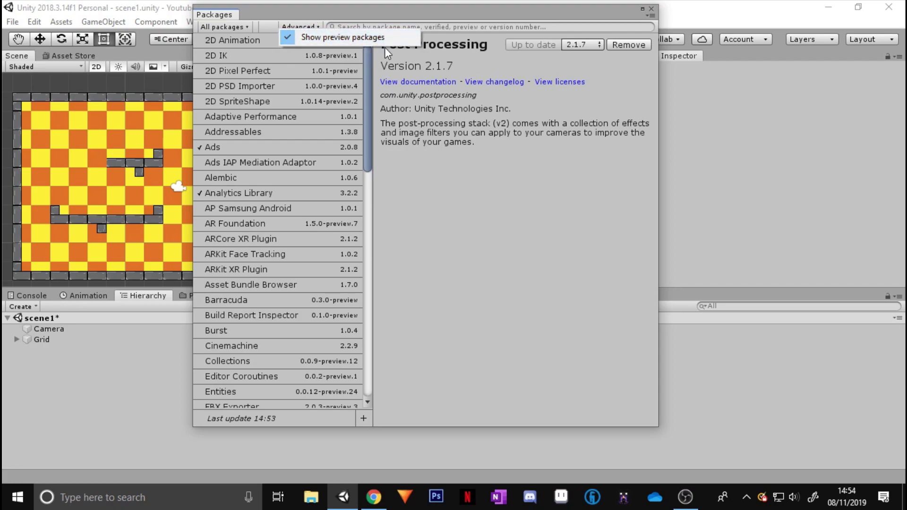
left_click(410, 220)
Step: Find Post Processing in the full package list, check its installation status and the preview package setting, and close the Package Manager
scroll(322, 219, "down", 10)
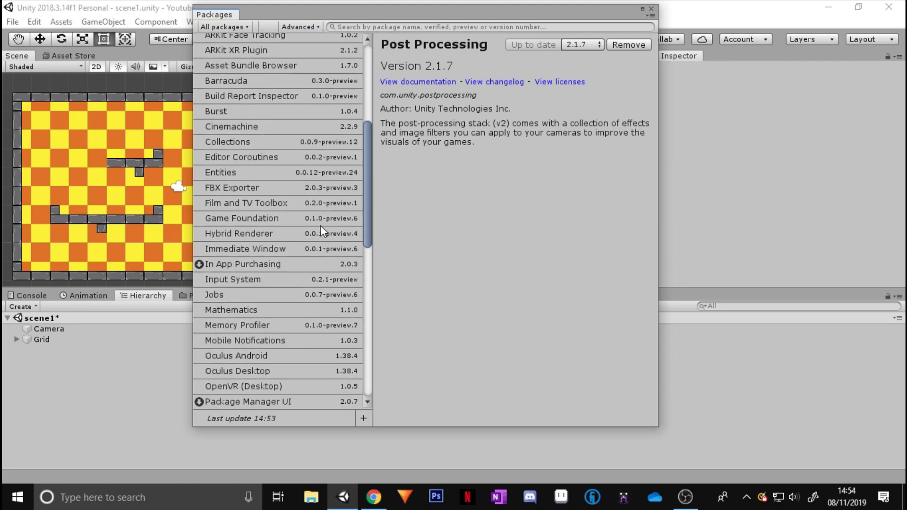
scroll(321, 227, "down", 2)
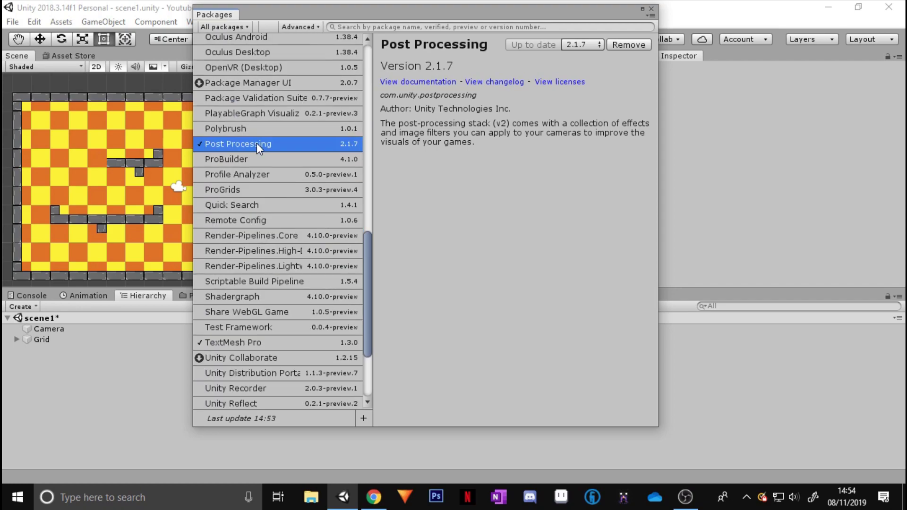
scroll(257, 143, "down", 3)
scroll(257, 144, "up", 4)
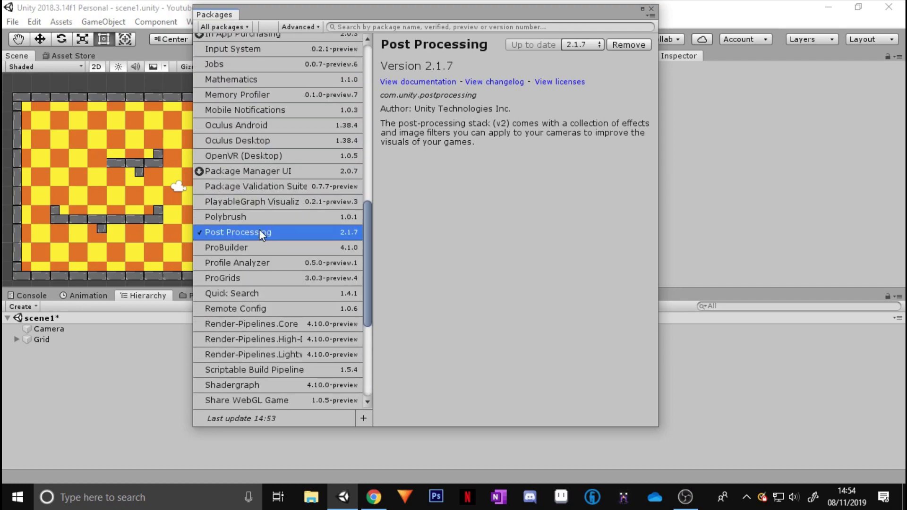
key("Up")
key("Down")
left_click(318, 27)
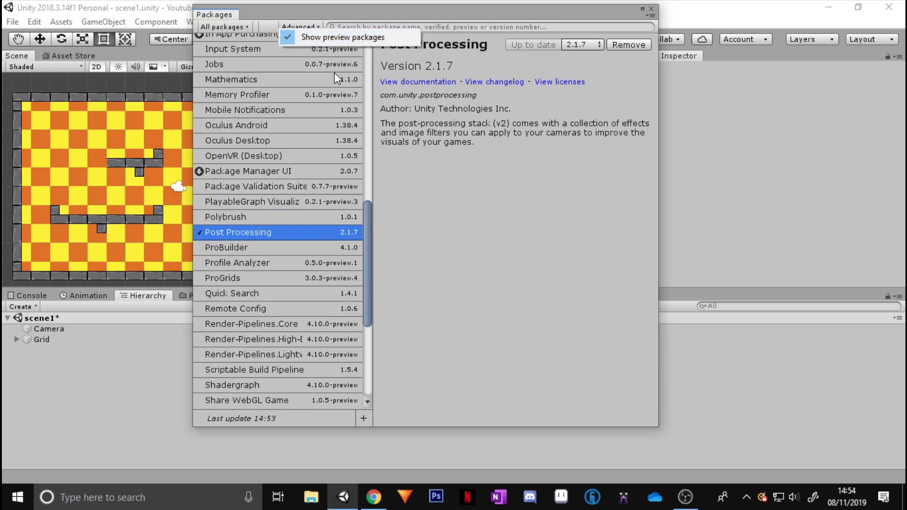
left_click(481, 164)
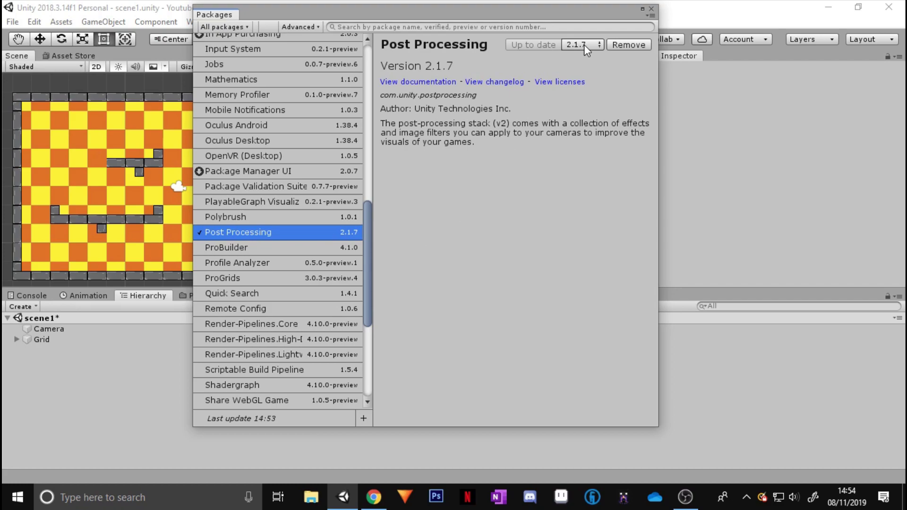
left_click(651, 8)
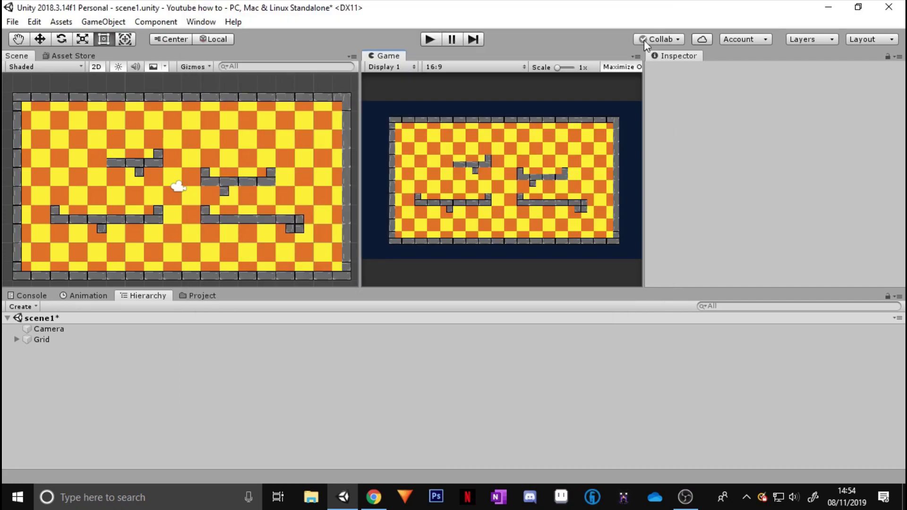
Step: Delete the existing New Post-processing Profile asset from the project's Assets folder
left_click(190, 296)
left_click(211, 379)
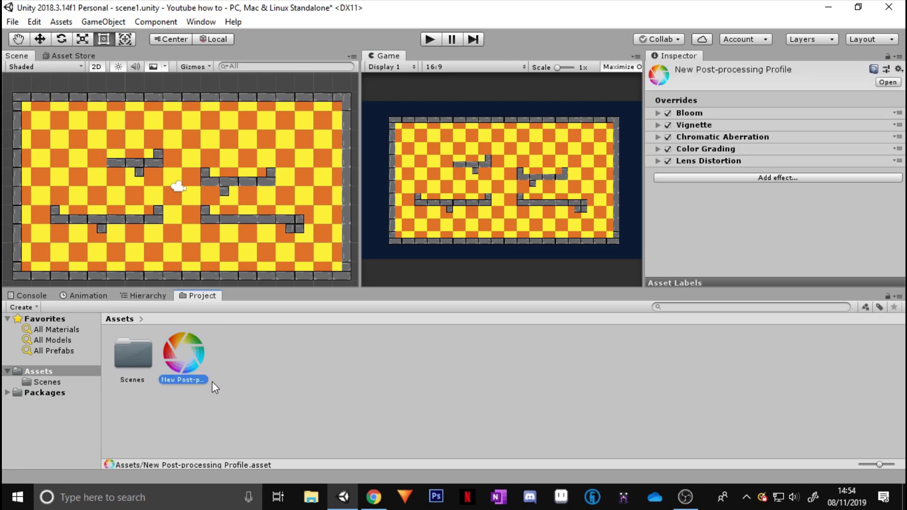
key("Delete")
key("Return")
Step: Create a Post-processing Profile asset in the Assets folder, keeping its default name
right_click(196, 360)
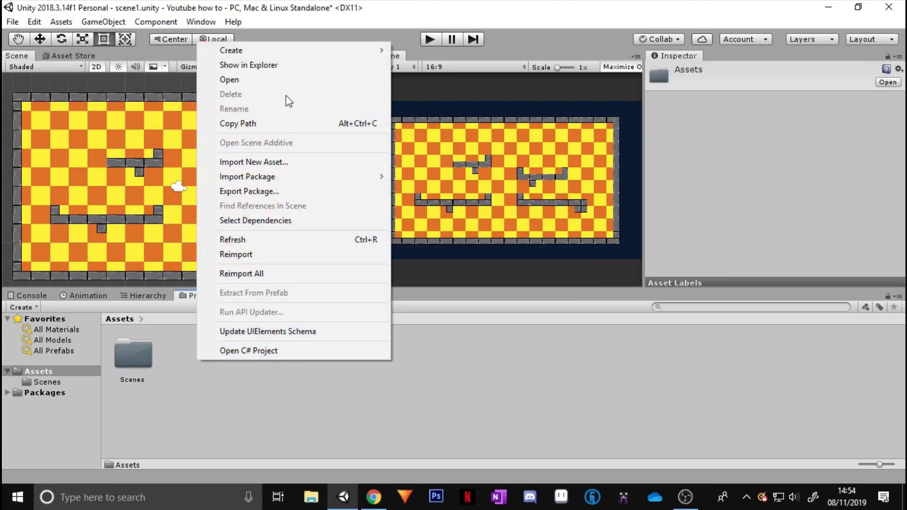
mouse_move(279, 51)
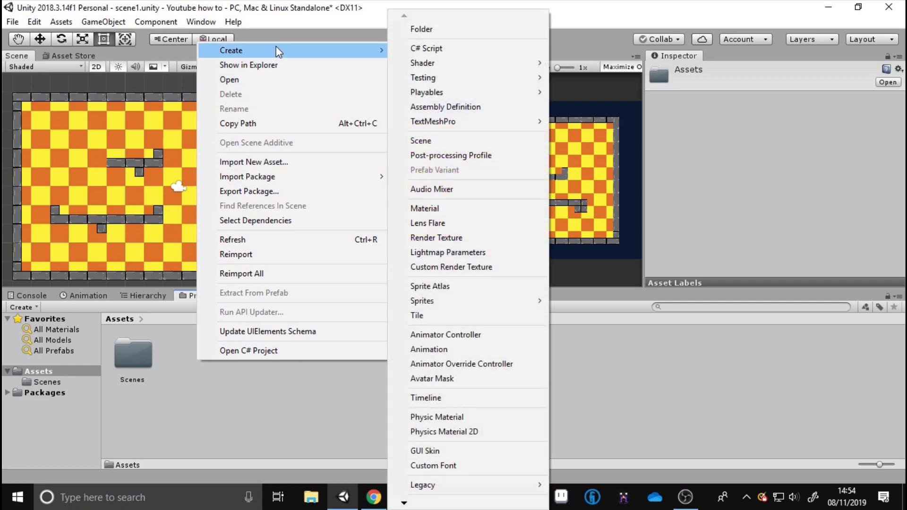
left_click(449, 154)
key("Return")
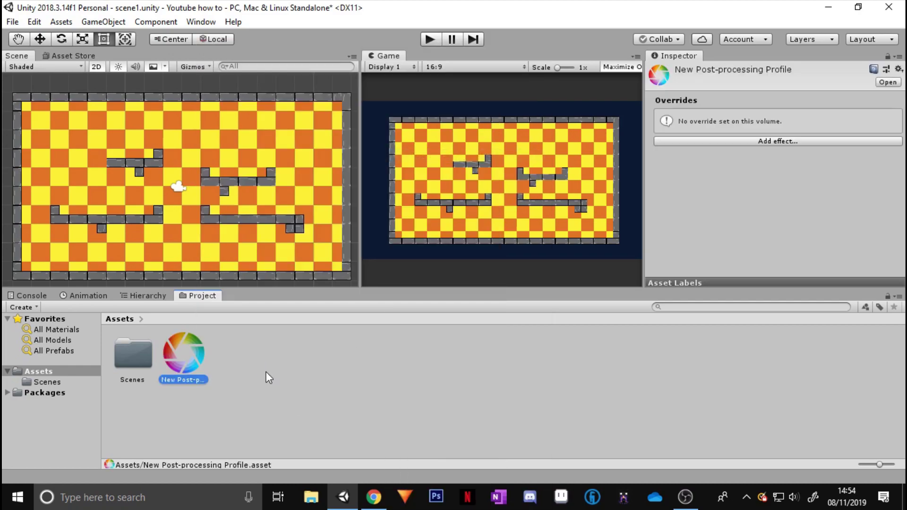
left_click(261, 376)
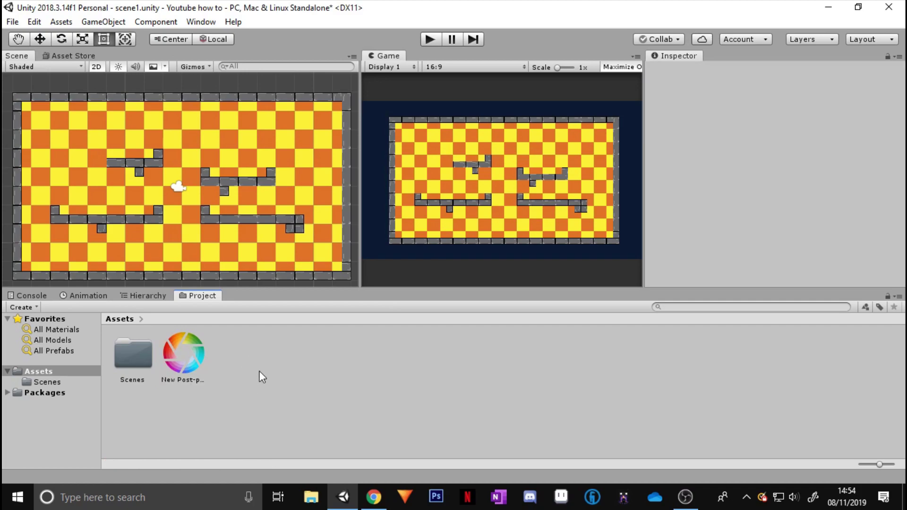
Step: Examine the list of Unity effects that can be added to the new post-processing profile, without adding any
left_click(185, 358)
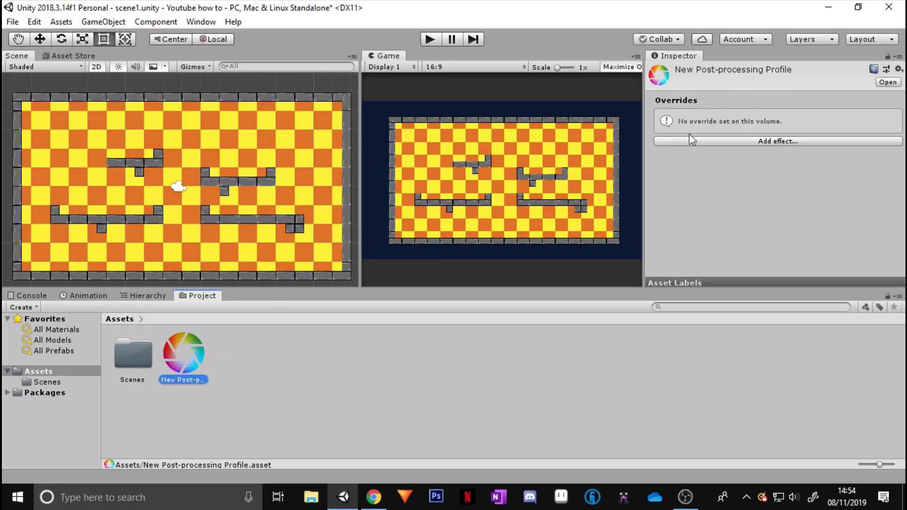
left_click(766, 141)
mouse_move(773, 151)
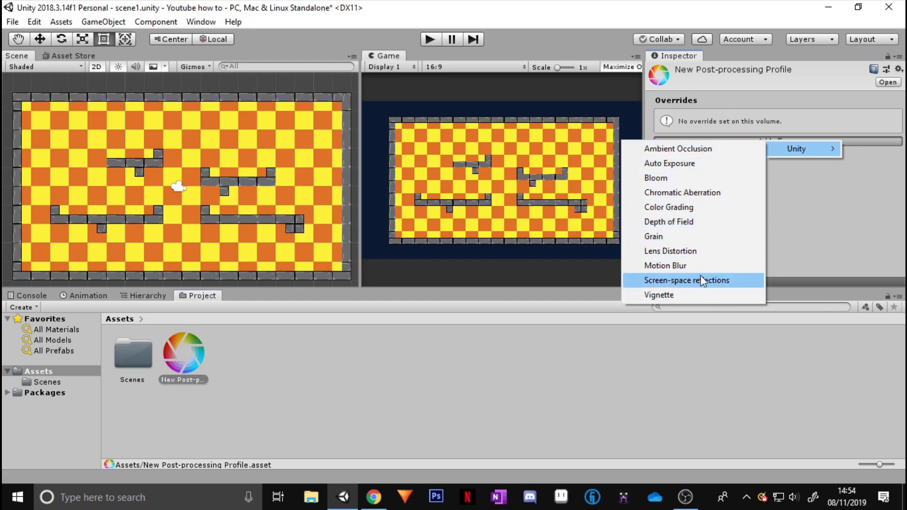
left_click(524, 376)
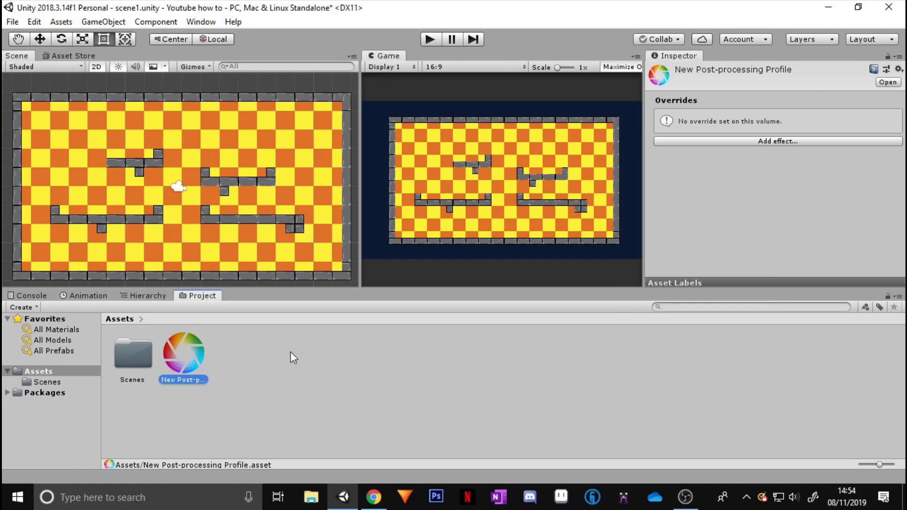
Step: Add a Post-process Layer component to the Camera object
left_click(145, 296)
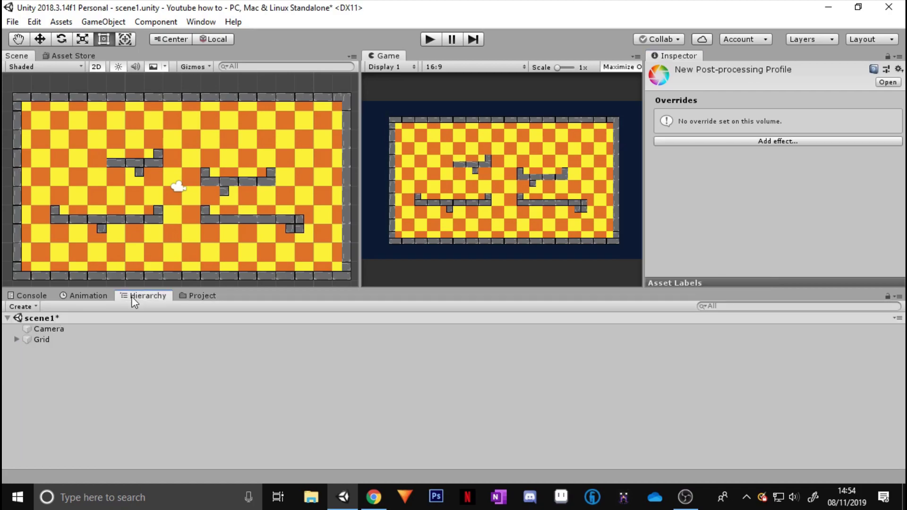
left_click(92, 330)
scroll(756, 218, "down", 5)
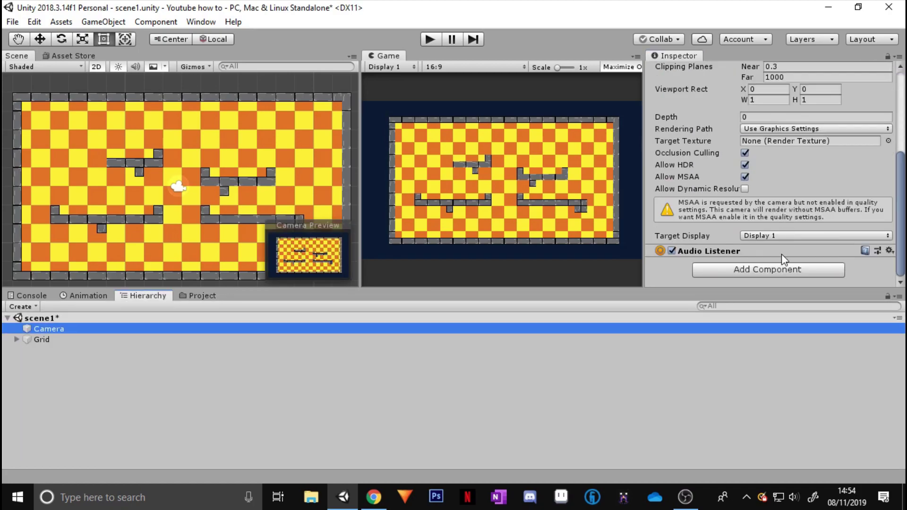
left_click(775, 271)
type("p")
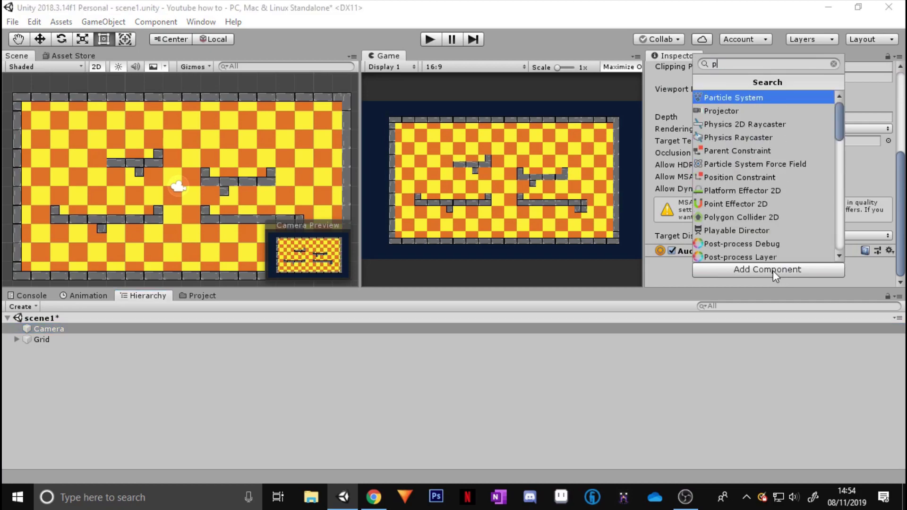
type("ost process")
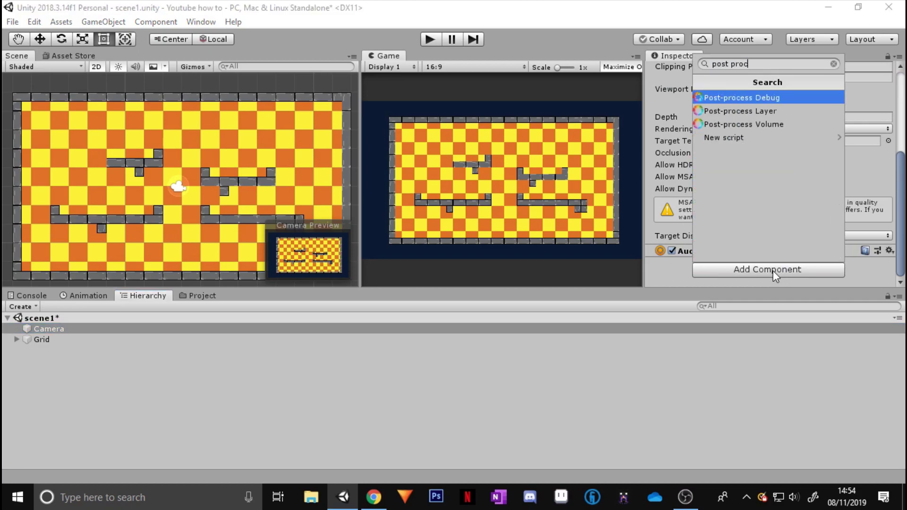
left_click(769, 112)
Step: Set the Layer of the Camera's Post Process Layer component to PostProcessing
scroll(775, 214, "down", 8)
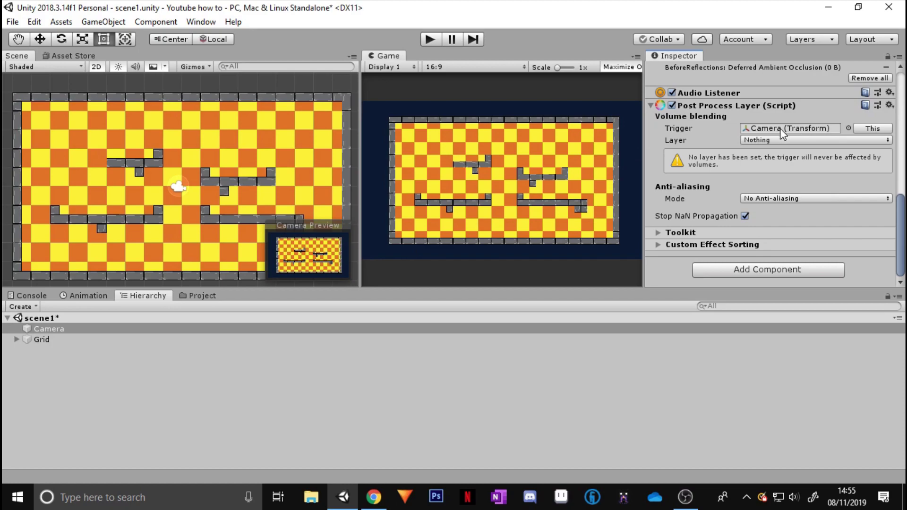
left_click(766, 140)
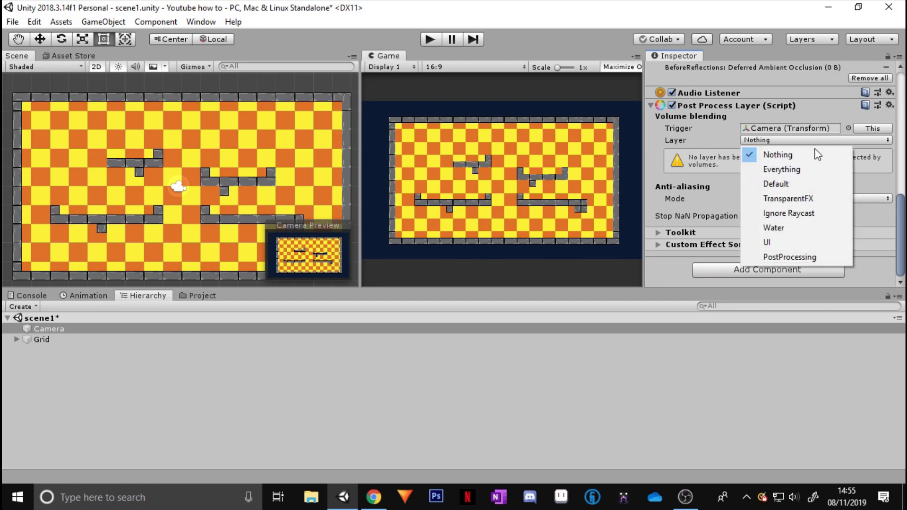
left_click(792, 258)
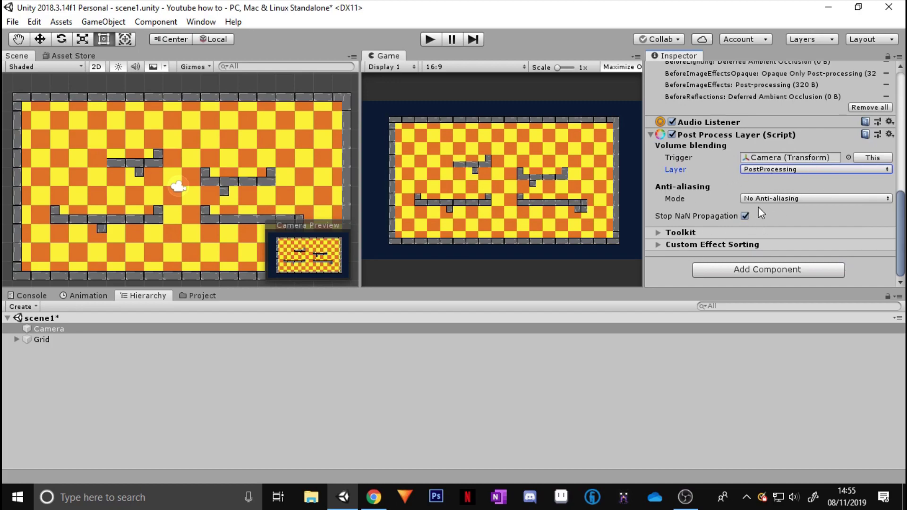
Step: Create an empty game object in scene1 and name it PostVolume
left_click(149, 422)
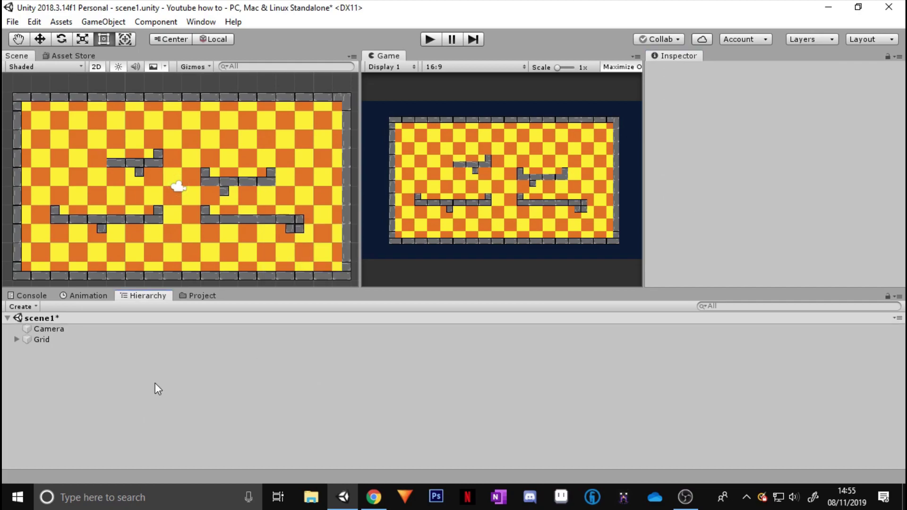
right_click(90, 388)
left_click(132, 260)
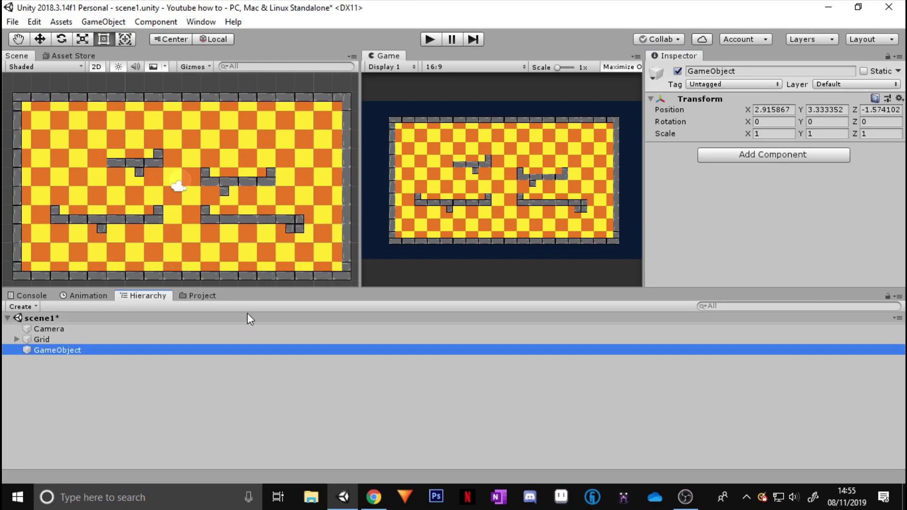
left_click(723, 70)
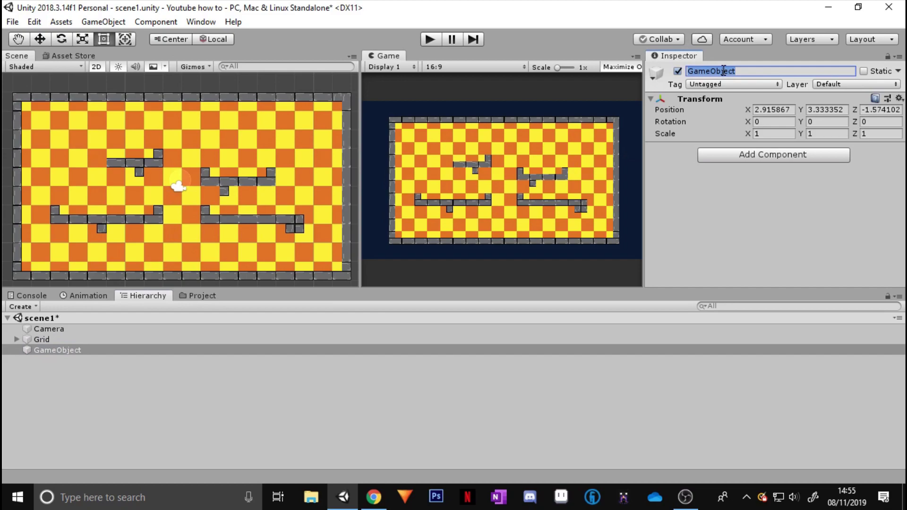
type("PostVolume")
key("Return")
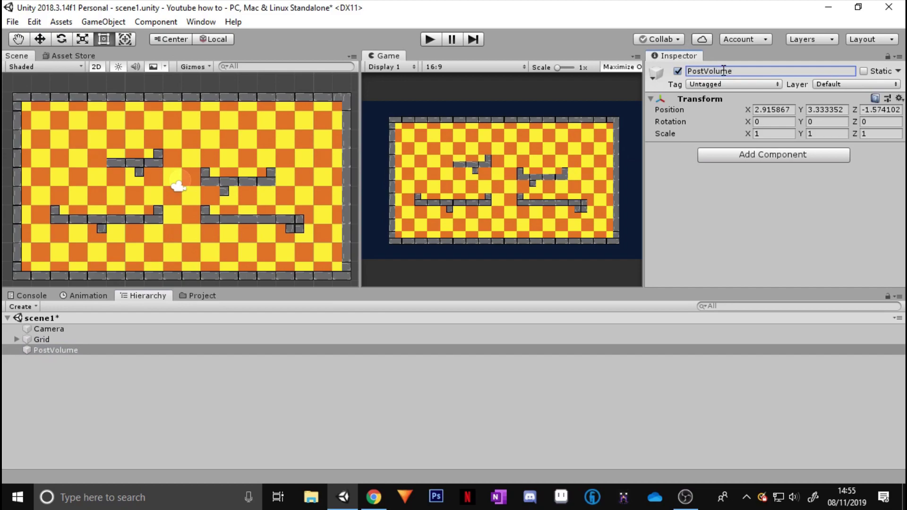
Step: Add a Post-process Volume component to the PostVolume object and make the volume global
left_click(769, 155)
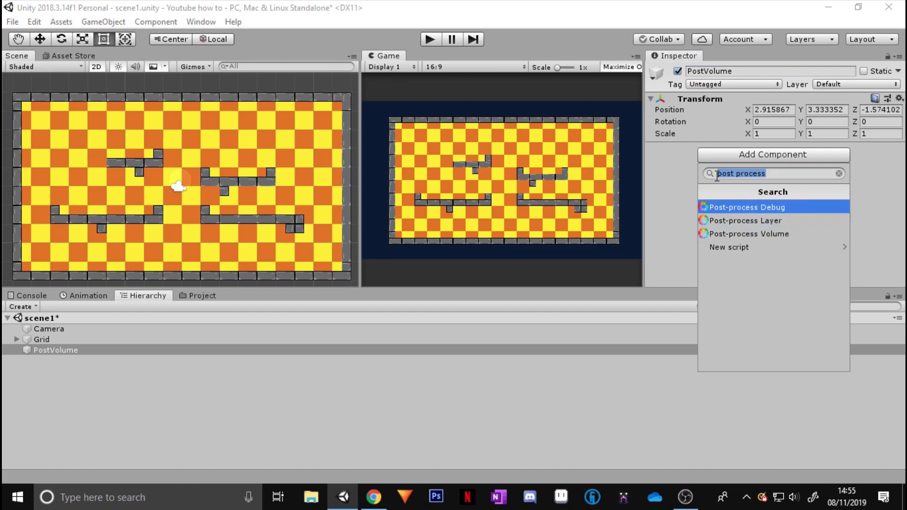
left_click(779, 234)
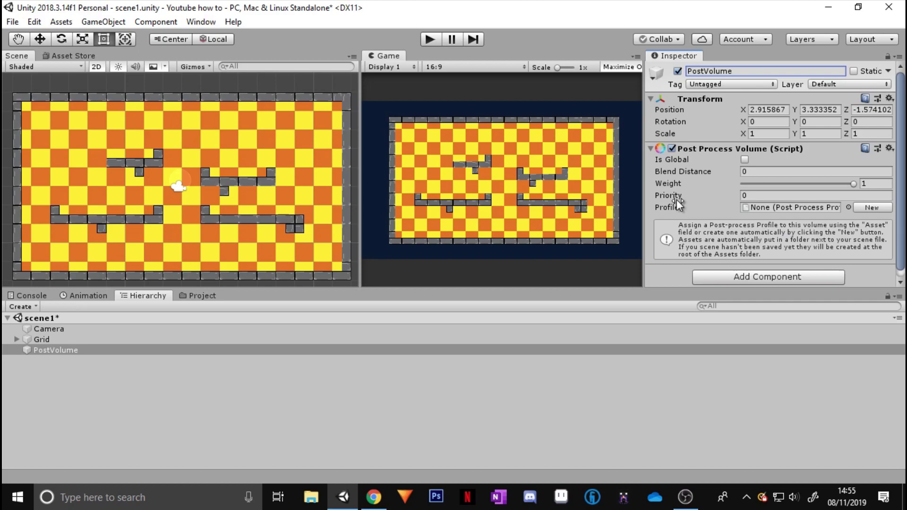
mouse_move(172, 178)
middle_mouse_down()
mouse_move(202, 158)
mouse_move(179, 177)
middle_mouse_up()
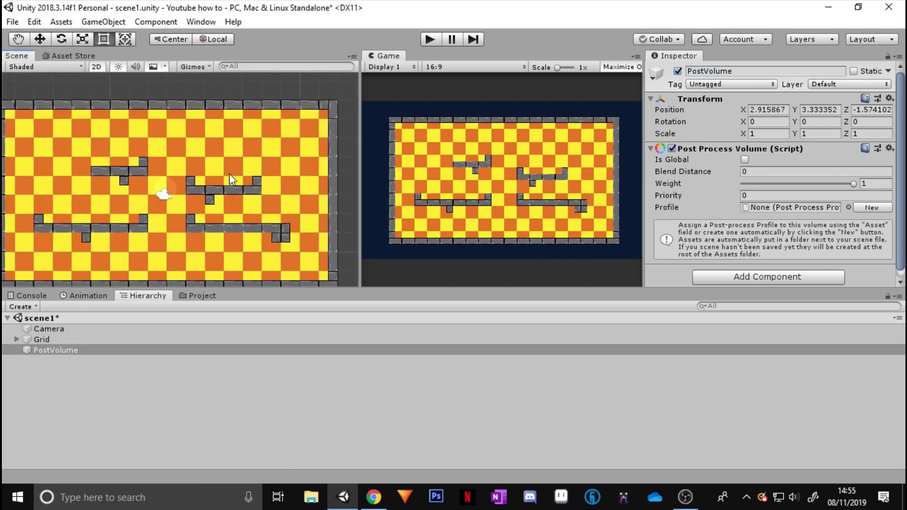
scroll(218, 173, "down", 1)
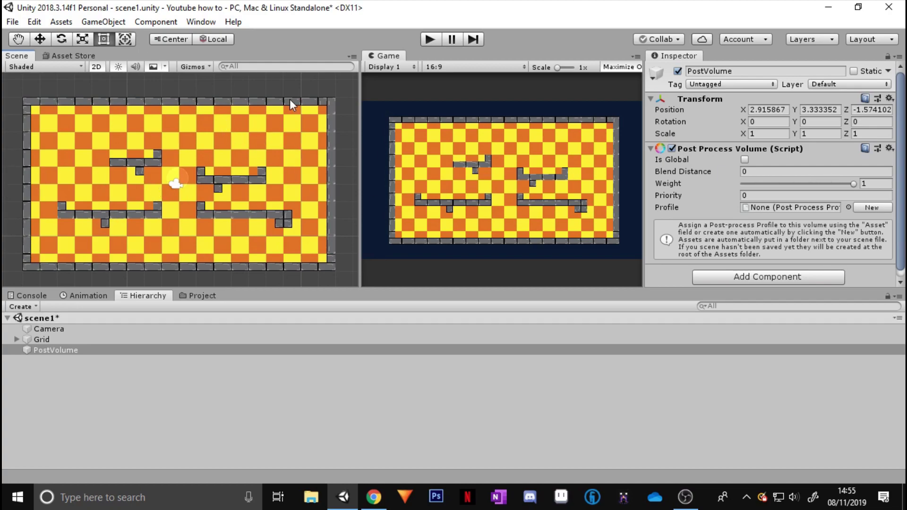
left_click(745, 160)
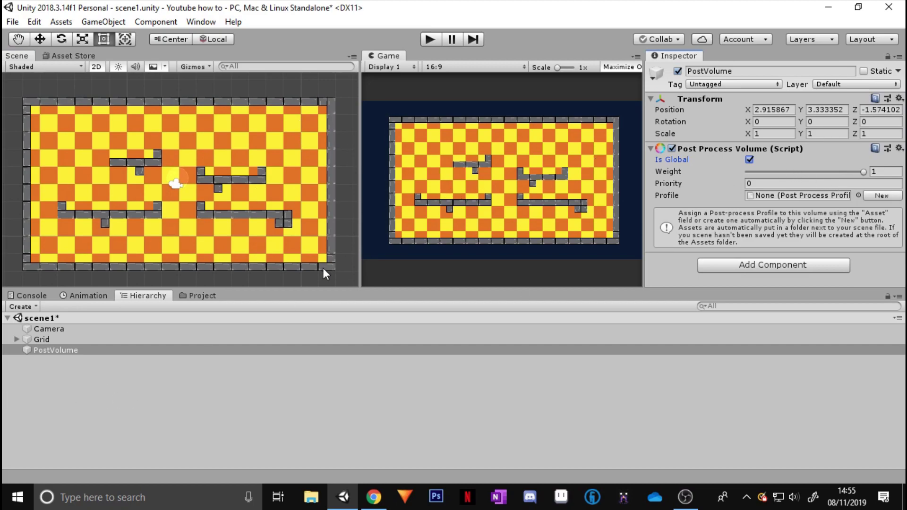
Step: Assign New Post-processing Profile to PostVolume's volume component and set the object's layer to PostProcessing
left_click(194, 296)
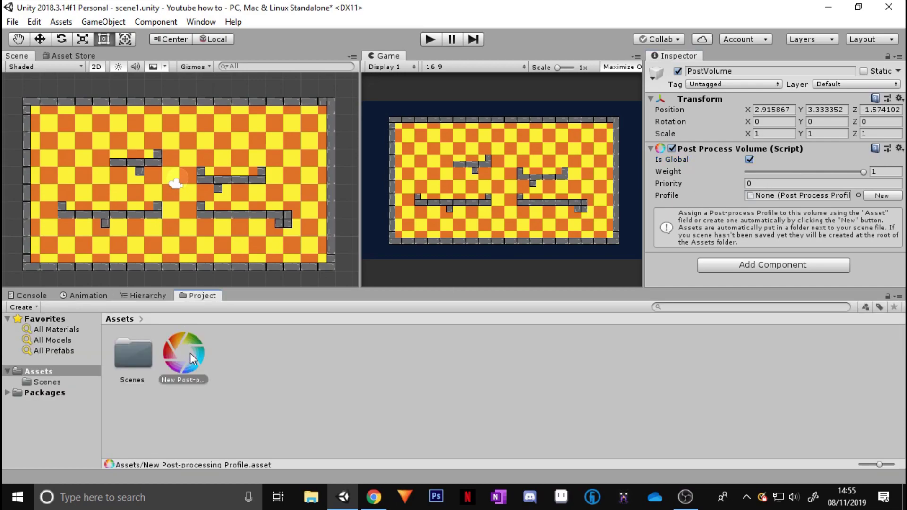
left_click_drag(188, 358, 798, 194)
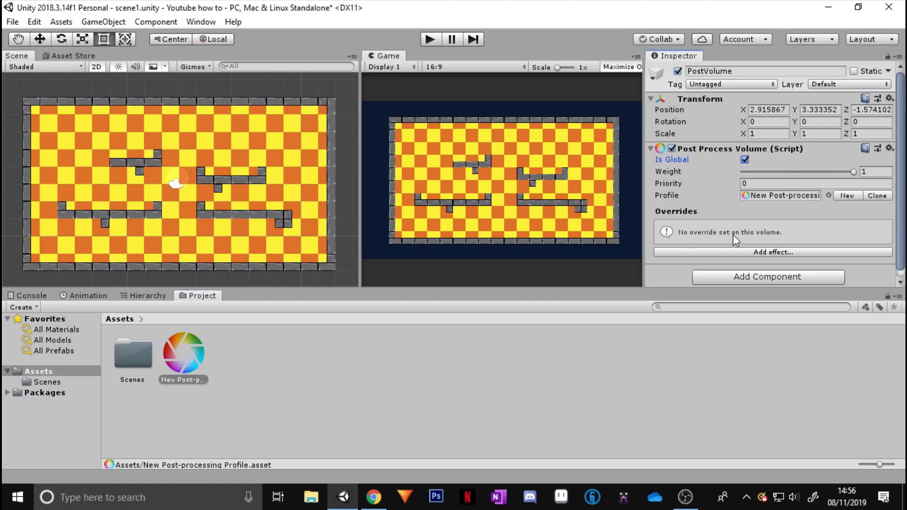
left_click(835, 84)
left_click(842, 171)
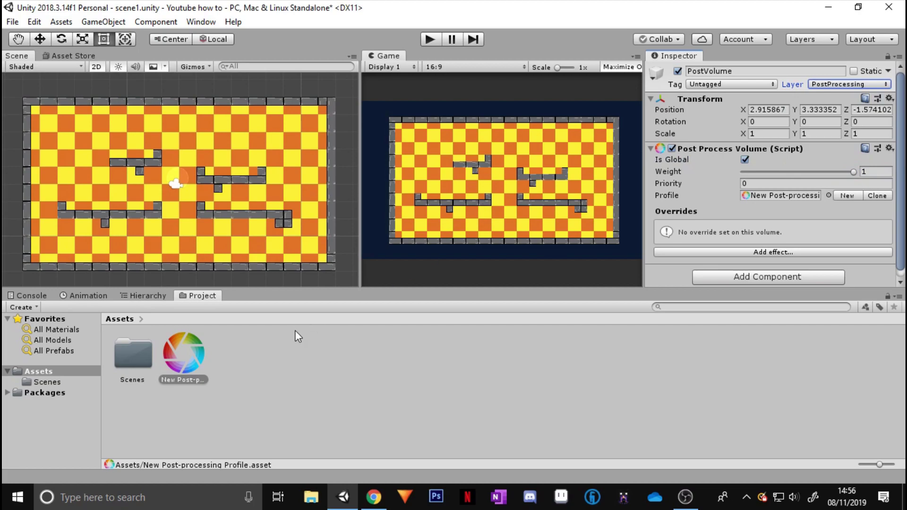
Step: Add the Auto Exposure effect to New Post-processing Profile and enable all of its override settings
left_click(181, 356)
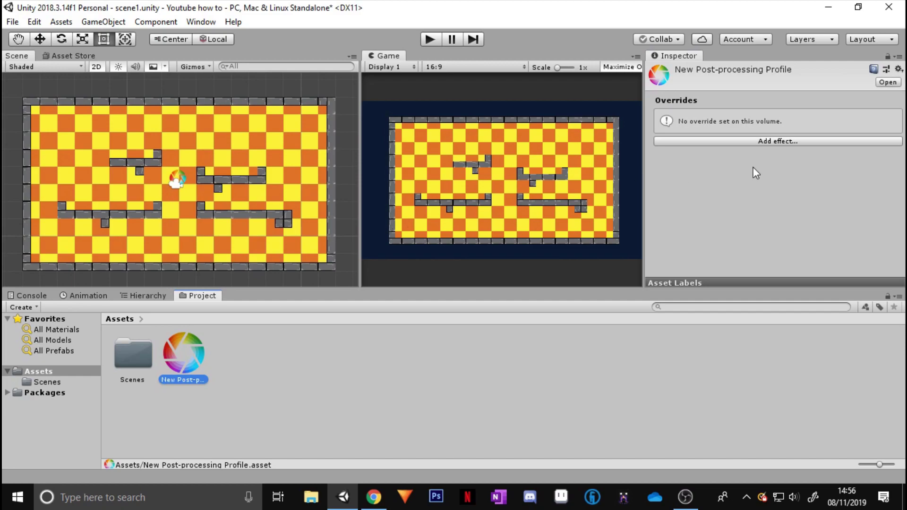
left_click(795, 141)
mouse_move(828, 147)
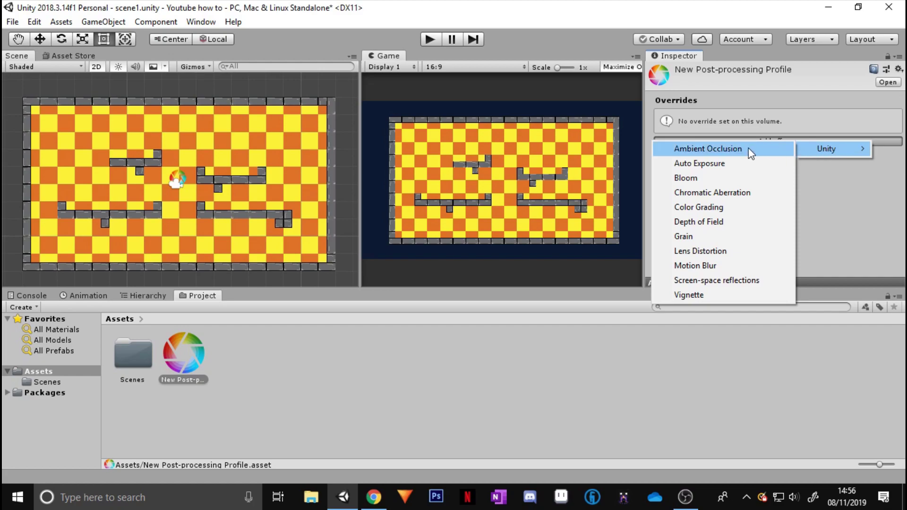
left_click(713, 164)
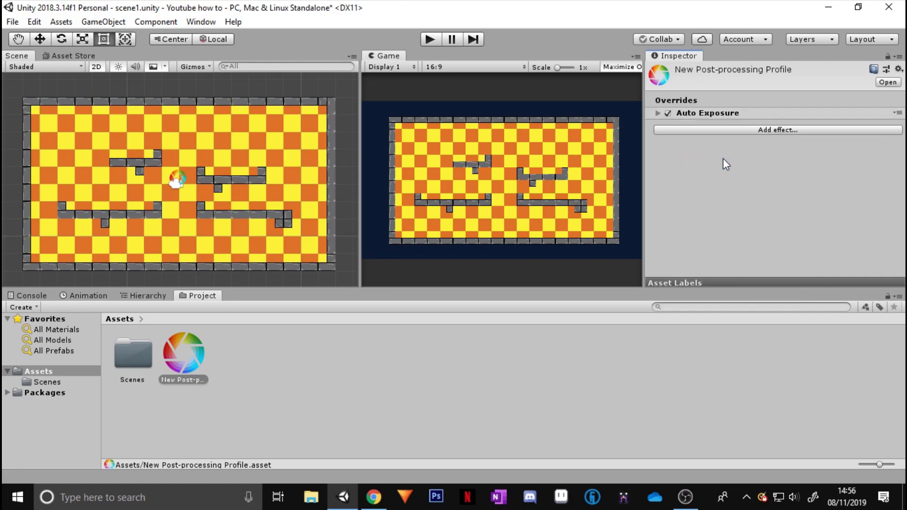
left_click(658, 113)
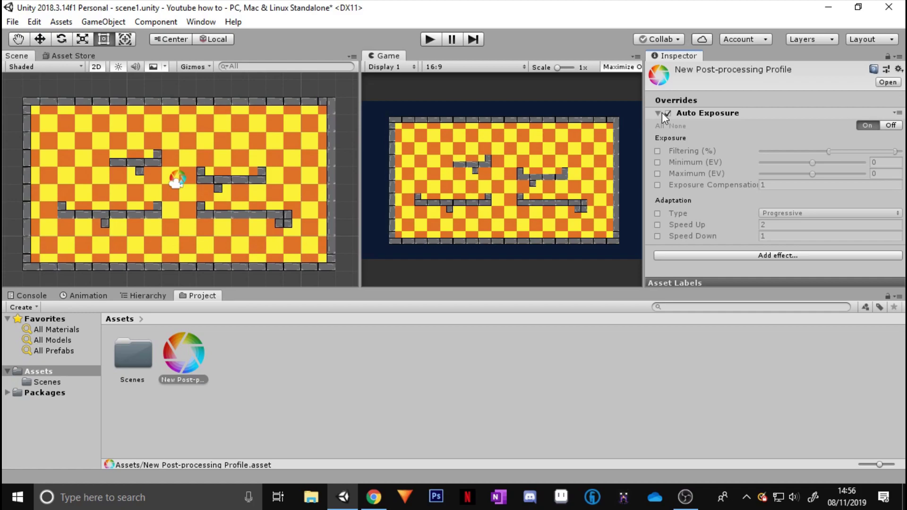
left_click(660, 126)
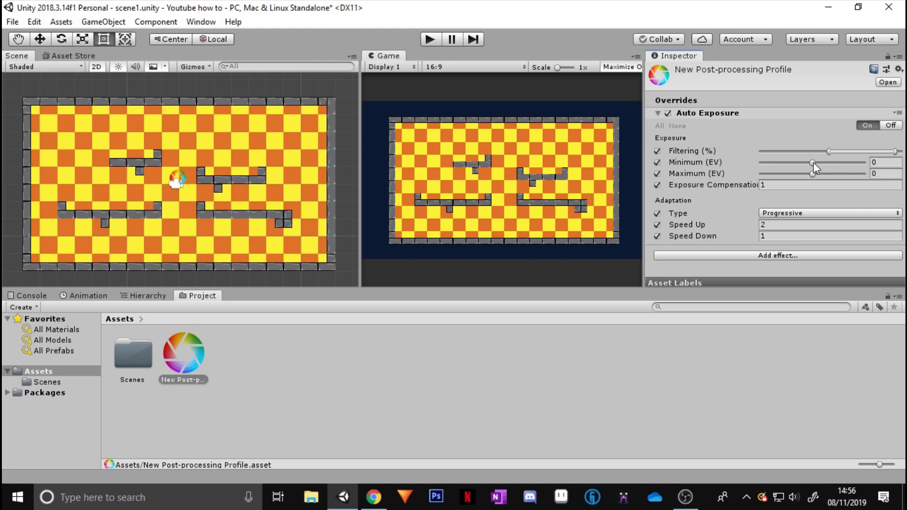
Step: Set Auto Exposure's Minimum (EV) to -2 and Maximum (EV) to 9
left_click_drag(811, 163, 859, 178)
left_click(845, 173)
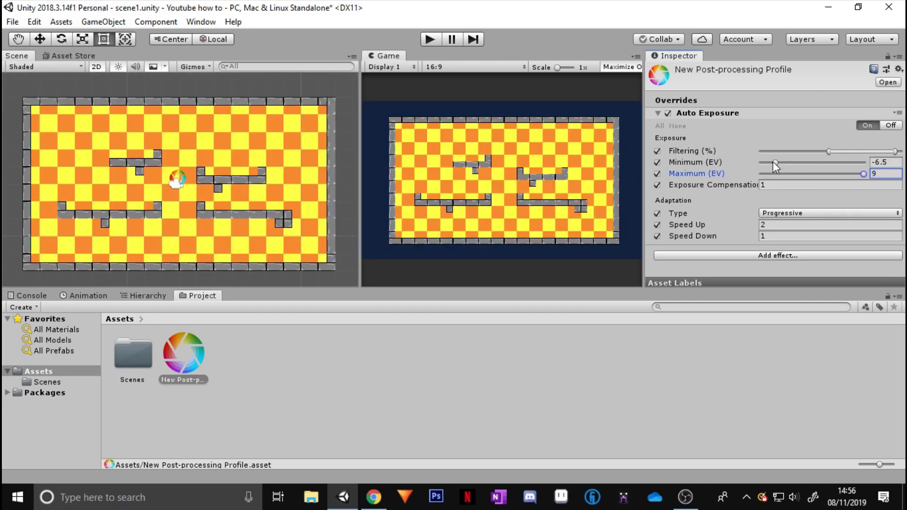
left_click_drag(773, 162, 803, 162)
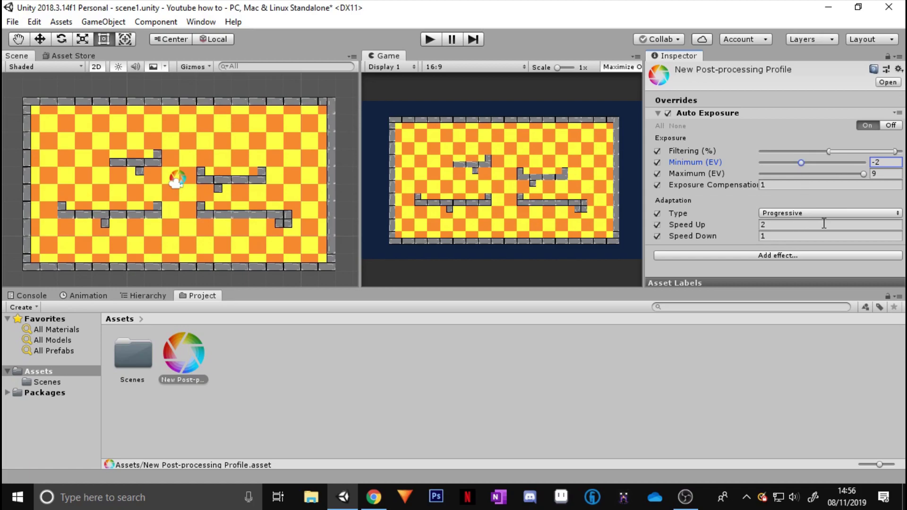
Step: Add the Bloom effect to the post-processing profile and enable all of its override settings
left_click(782, 257)
mouse_move(791, 267)
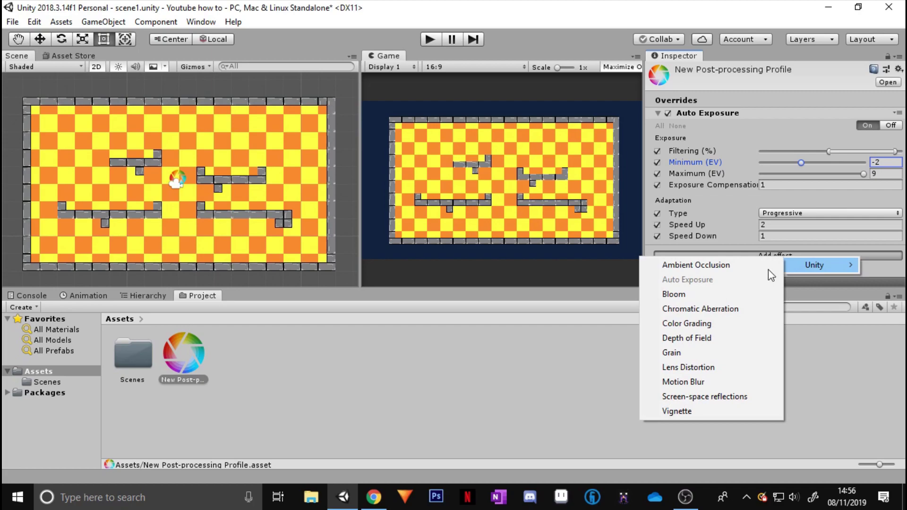
left_click(688, 295)
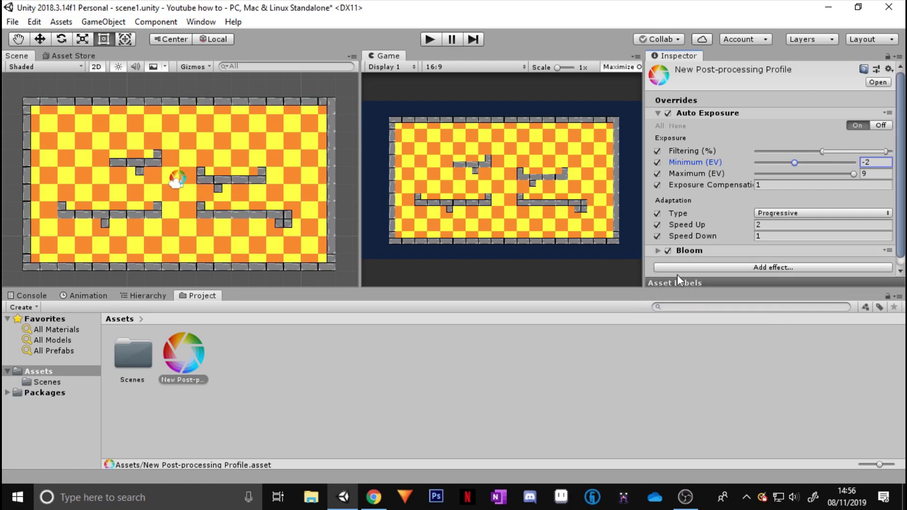
left_click(658, 250)
scroll(680, 194, "down", 2)
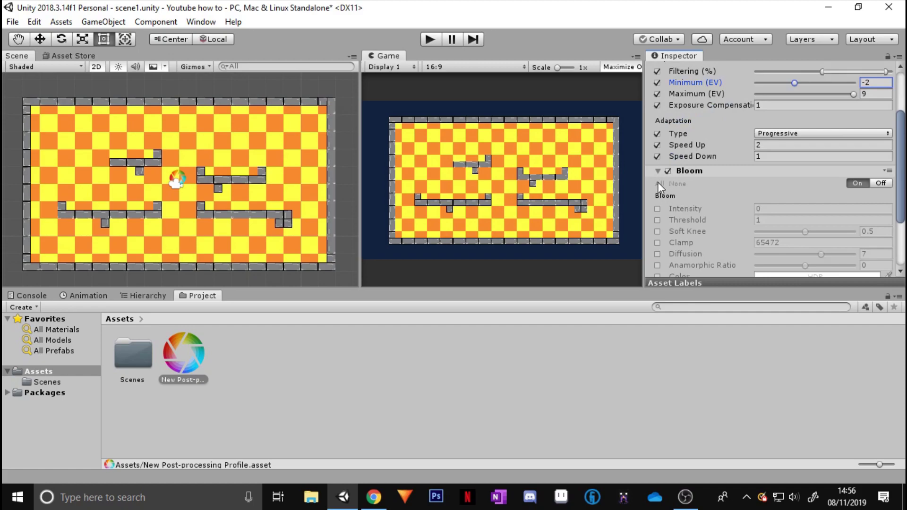
left_click(658, 184)
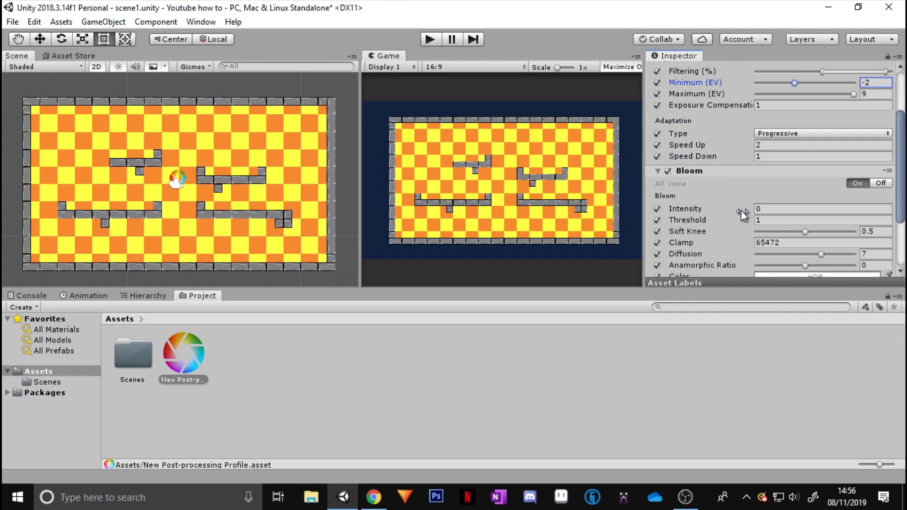
Step: Set the Bloom effect's Intensity to 2.03 and its Threshold to 0.98
left_click_drag(696, 209, 750, 206)
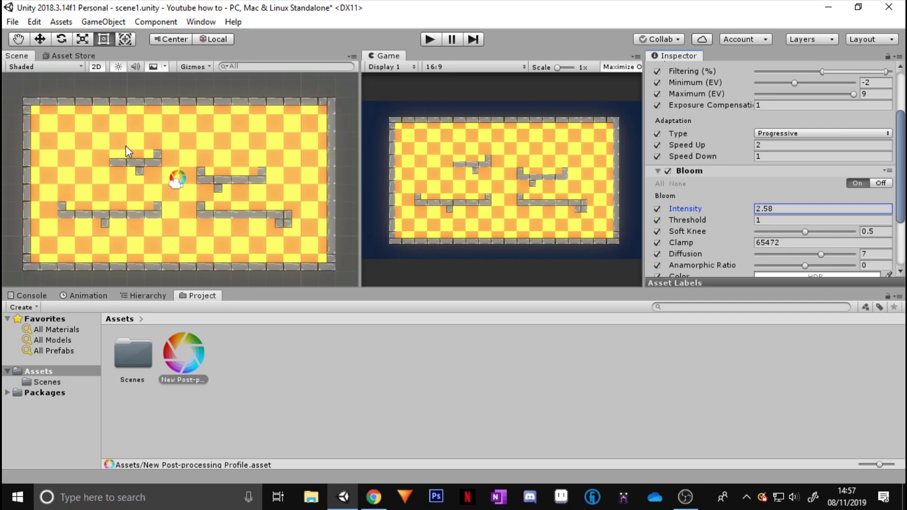
mouse_move(714, 211)
left_mouse_down()
mouse_move(705, 211)
mouse_move(888, 208)
mouse_move(30, 209)
mouse_move(852, 204)
mouse_move(706, 212)
left_mouse_up()
left_click(706, 221)
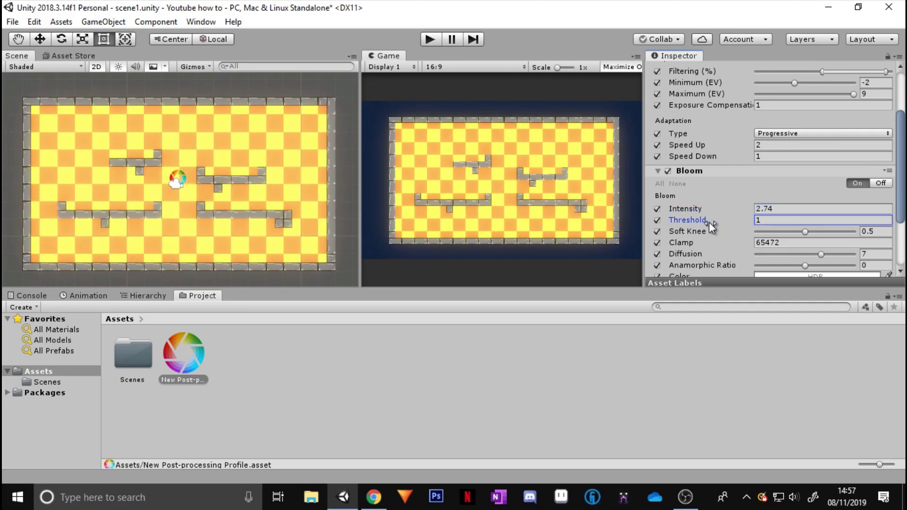
left_click_drag(706, 222, 732, 215)
left_click(770, 220)
type("0.98")
Step: Preview the game in play mode and compare the scene with PostVolume's Post Process Volume component disabled and enabled
left_click(425, 40)
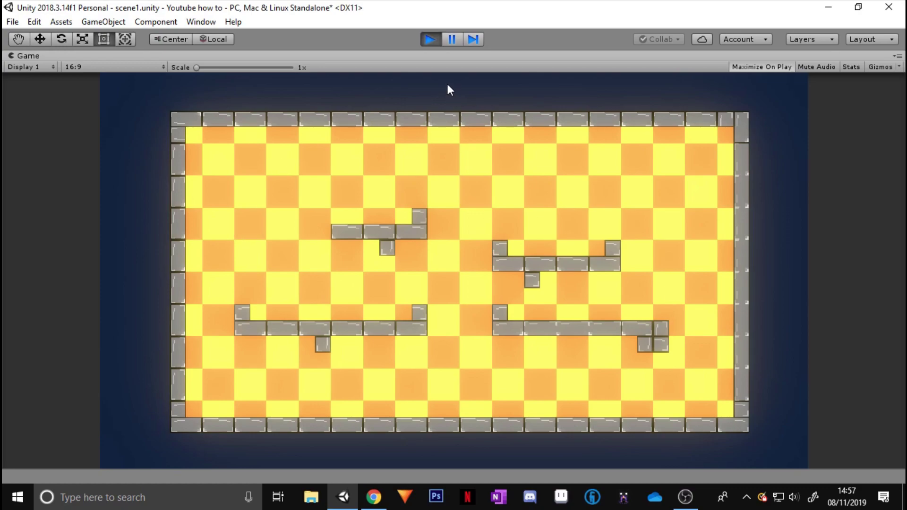
left_click(433, 39)
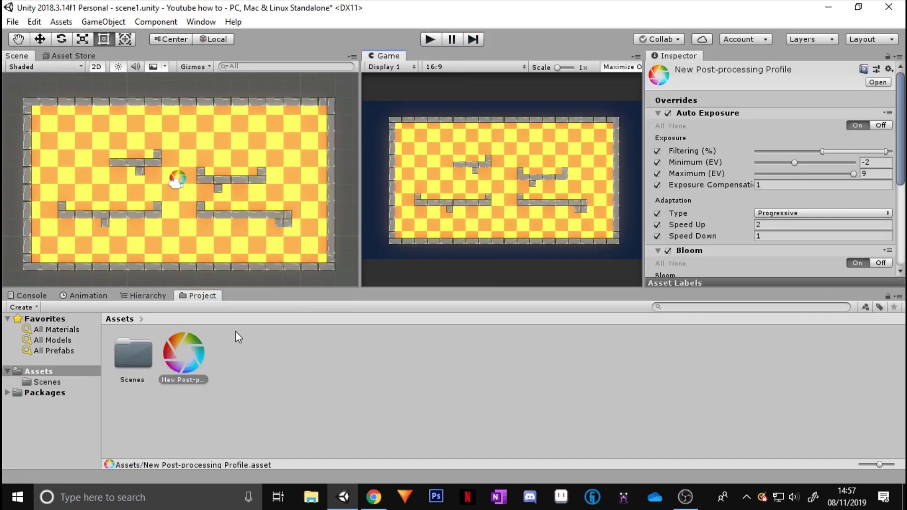
left_click(144, 295)
left_click(89, 350)
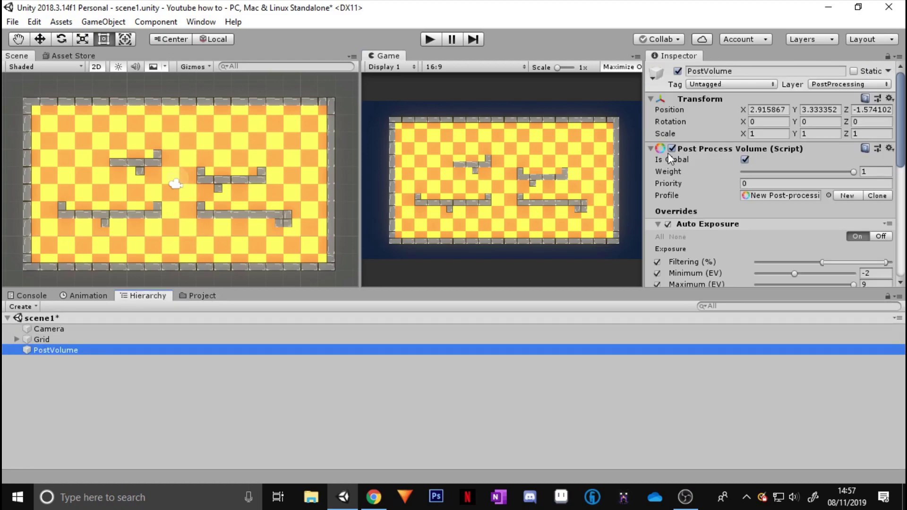
left_click(673, 146)
left_click(674, 146)
left_click(674, 146)
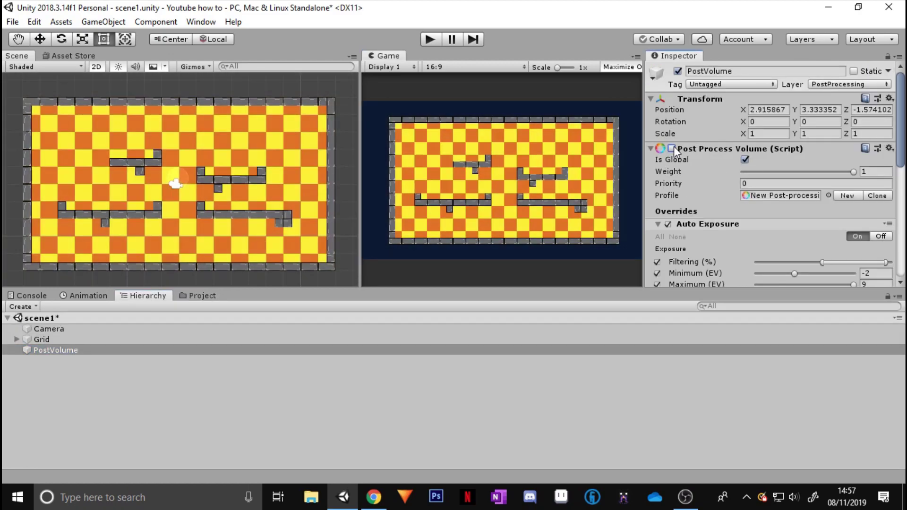
left_click(674, 146)
left_click(674, 145)
left_click(674, 146)
Step: Add the Color Grading effect to New Post-processing Profile and enable all of its override settings
left_click(197, 295)
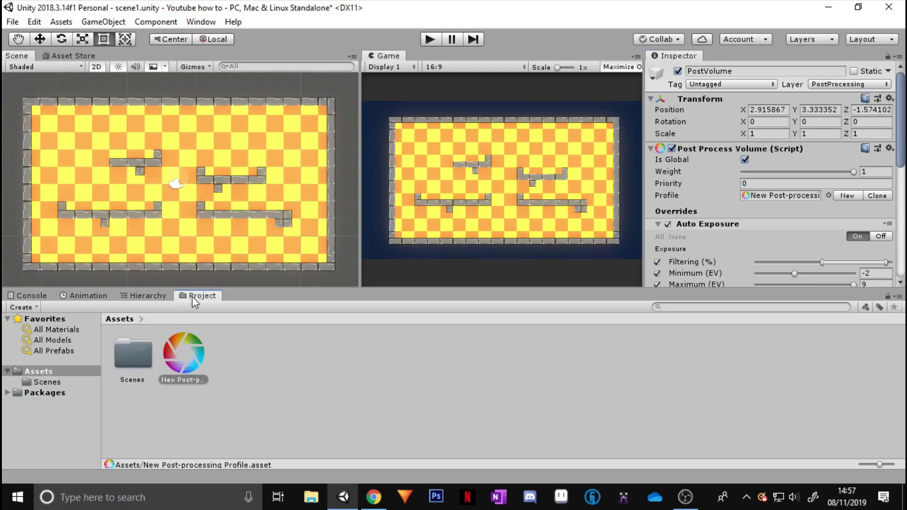
left_click(182, 355)
scroll(780, 180, "down", 5)
left_click(749, 260)
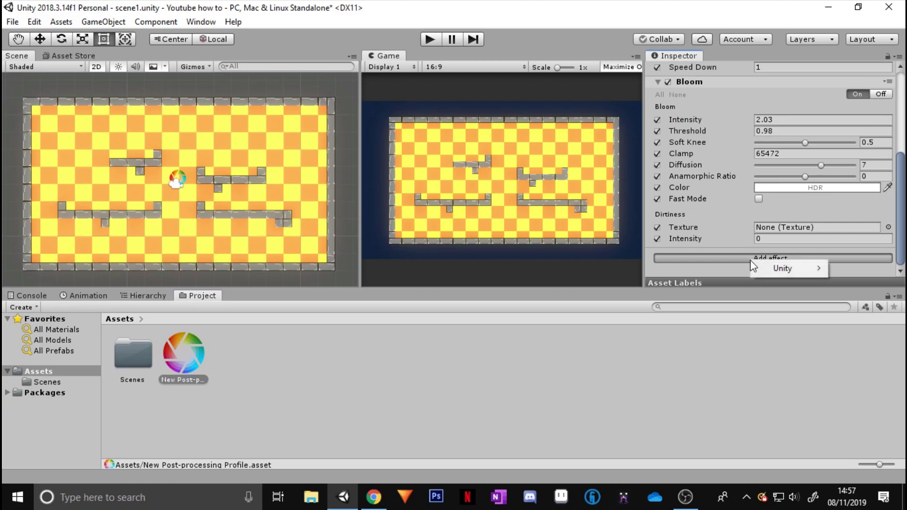
mouse_move(776, 265)
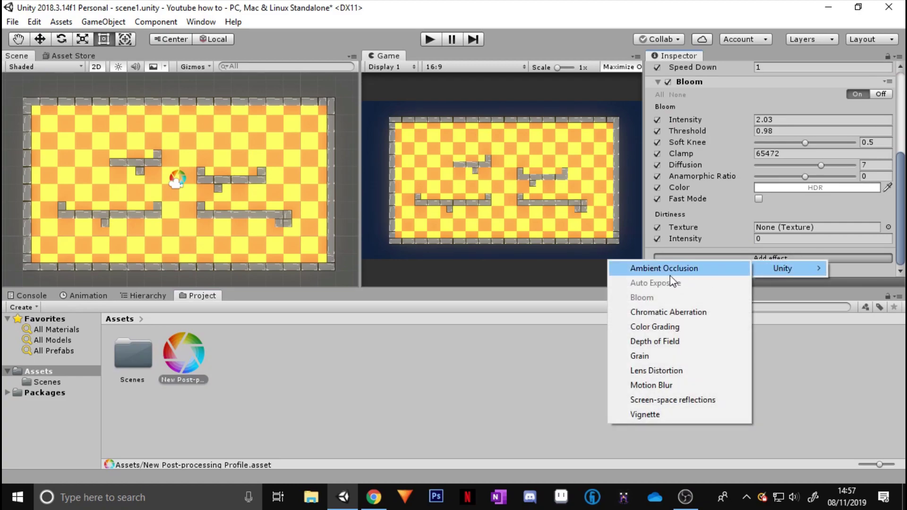
left_click(674, 327)
scroll(733, 152, "down", 1)
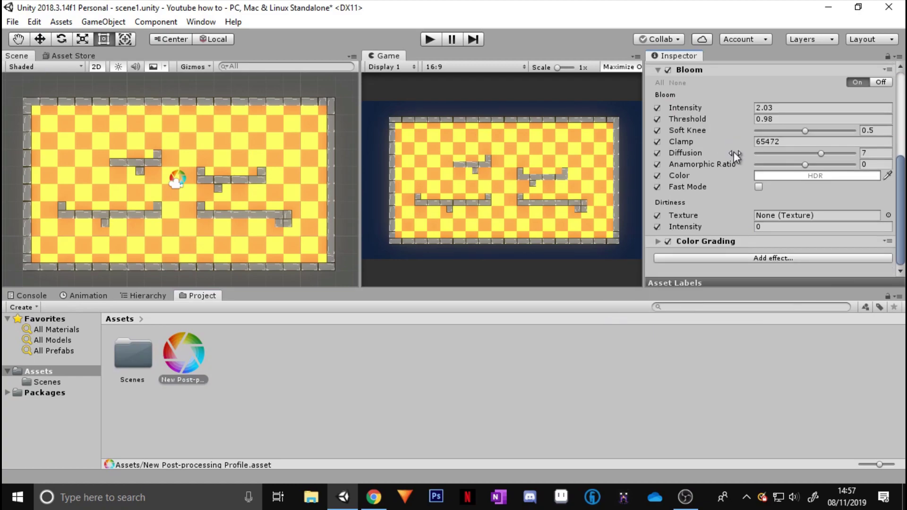
left_click(657, 241)
scroll(748, 194, "down", 5)
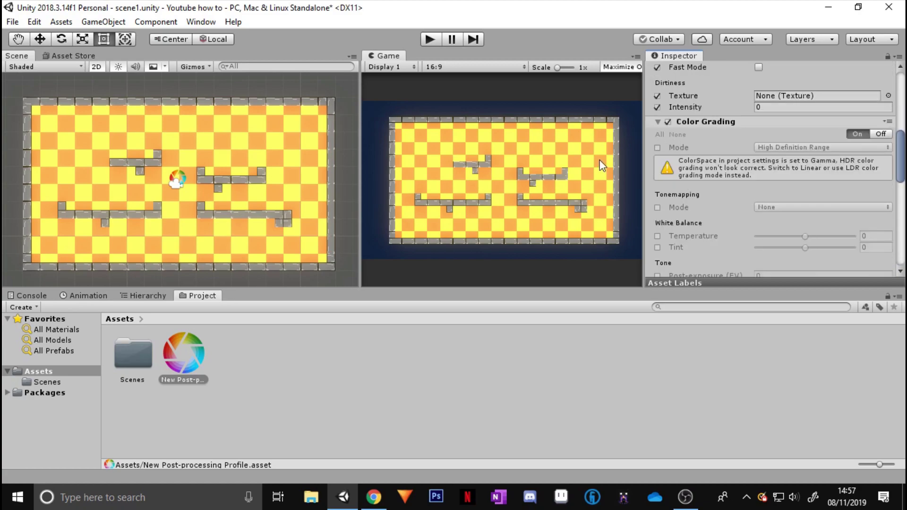
scroll(207, 162, "down", 2)
mouse_move(208, 162)
middle_mouse_down()
mouse_move(182, 189)
mouse_move(239, 156)
mouse_move(216, 169)
middle_mouse_up()
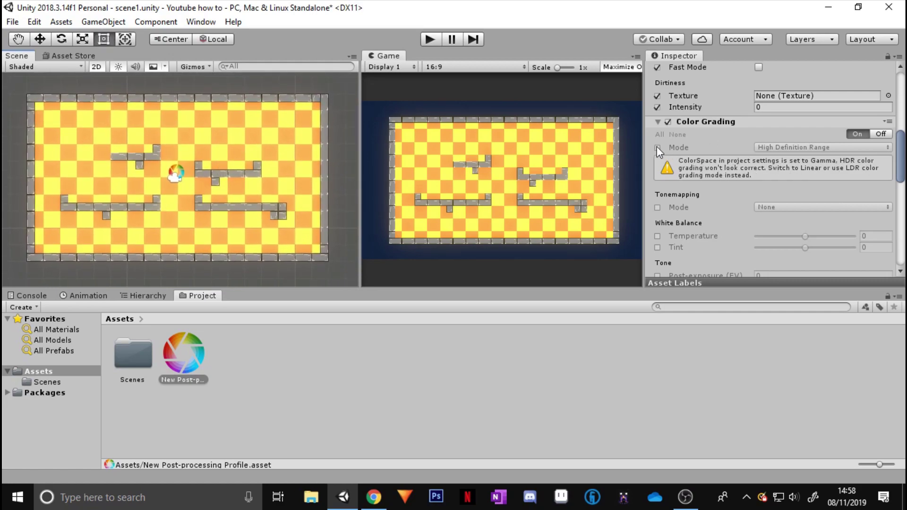
left_click(659, 135)
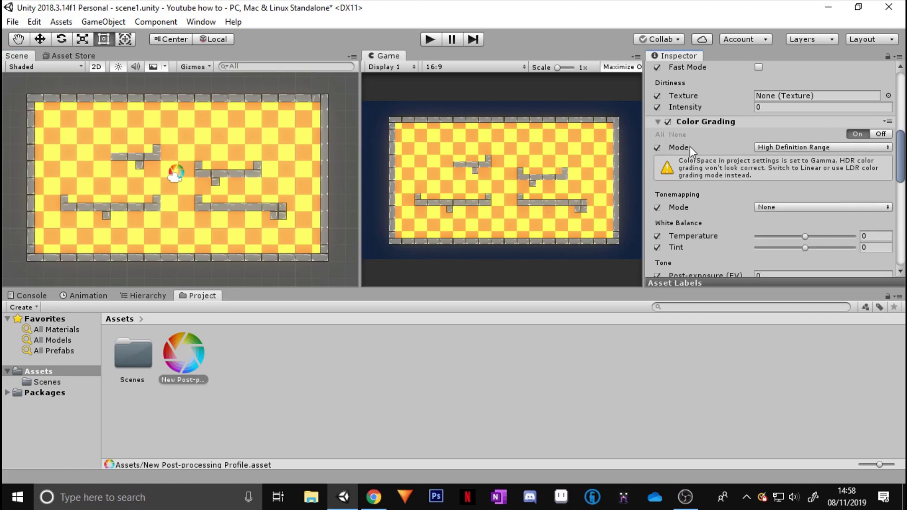
Step: Set the Color Grading mode to Low Definition Range and the white balance Temperature to -100
left_click(798, 148)
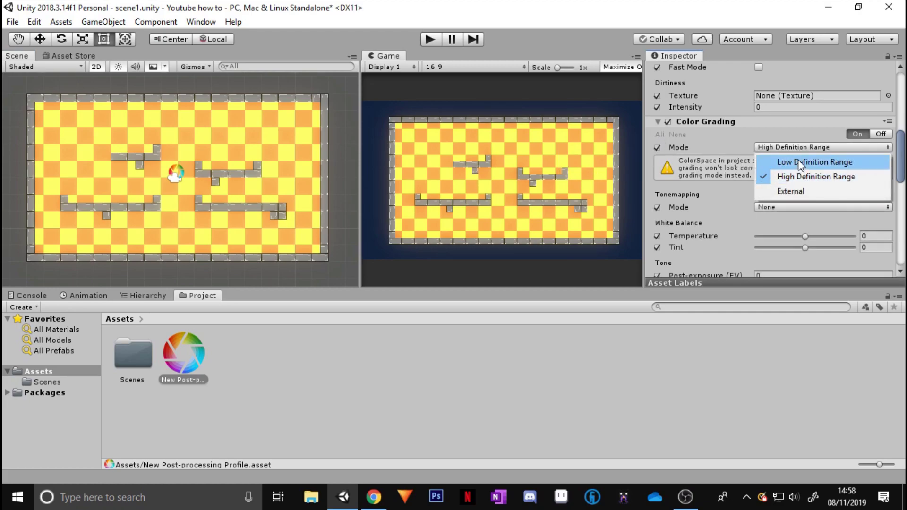
left_click(797, 160)
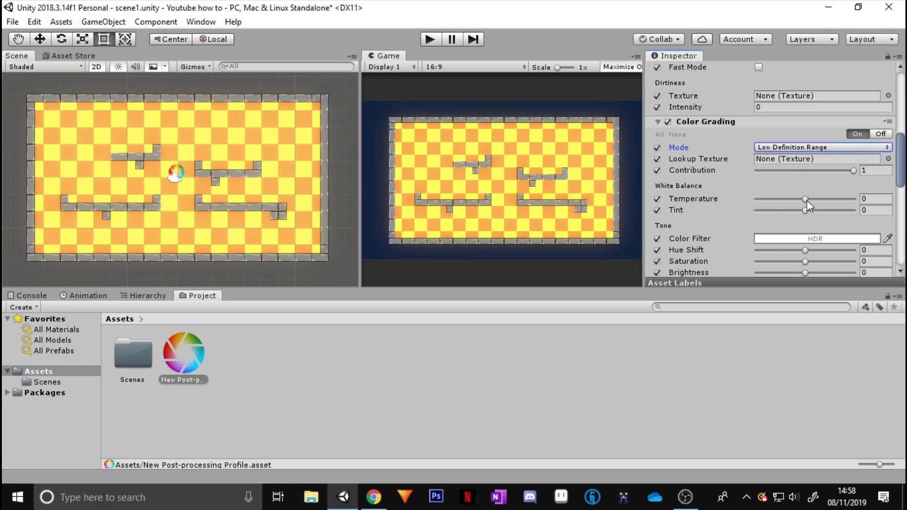
left_click_drag(806, 199, 756, 198)
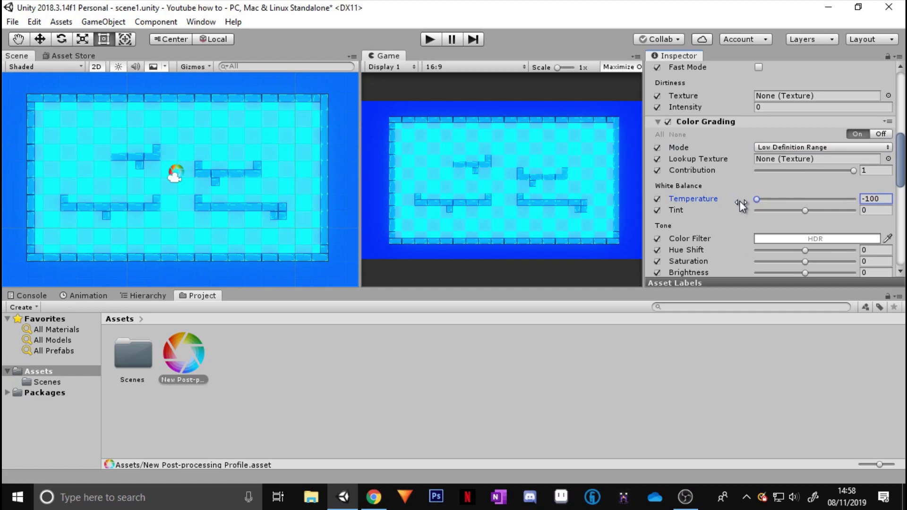
Step: Try white balance Temperatures of 100 and 22 in Color Grading and set the value back to 0
left_click_drag(741, 200, 886, 201)
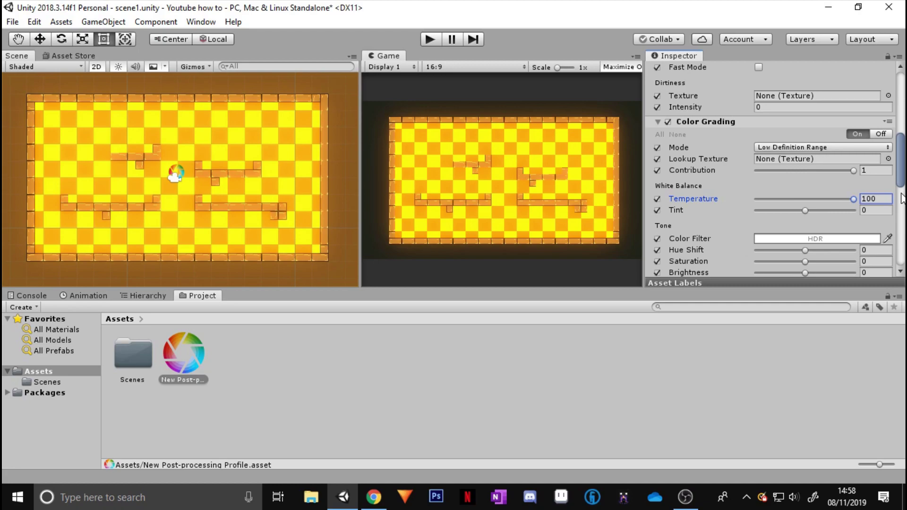
left_click(877, 198)
type("22")
key("Return")
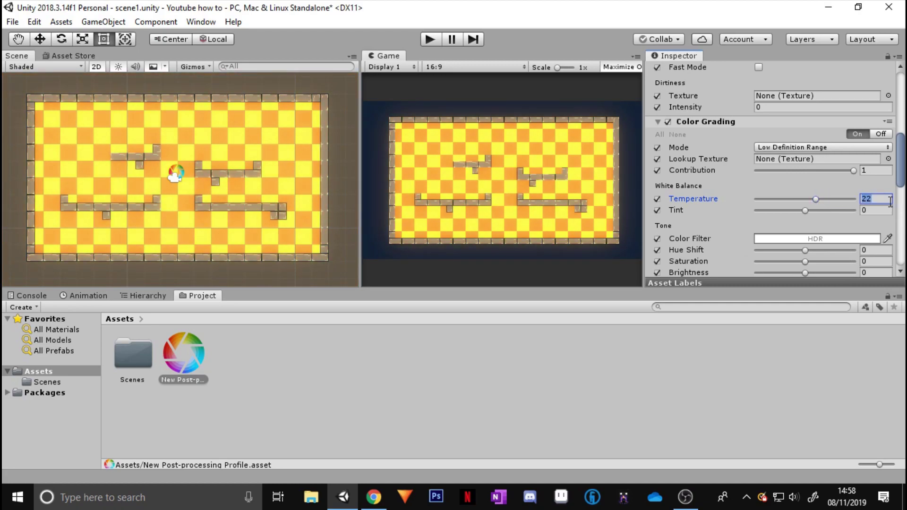
type("0")
Step: Set the Color Grading tone's Hue Shift to 163, Saturation to 41, Brightness to -3 and Contrast to -16
scroll(803, 225, "down", 3)
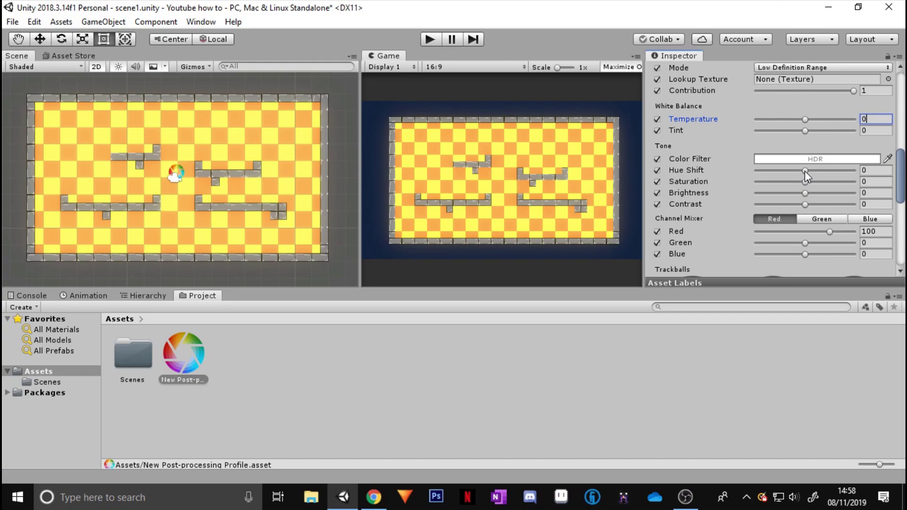
left_click_drag(804, 171, 855, 168)
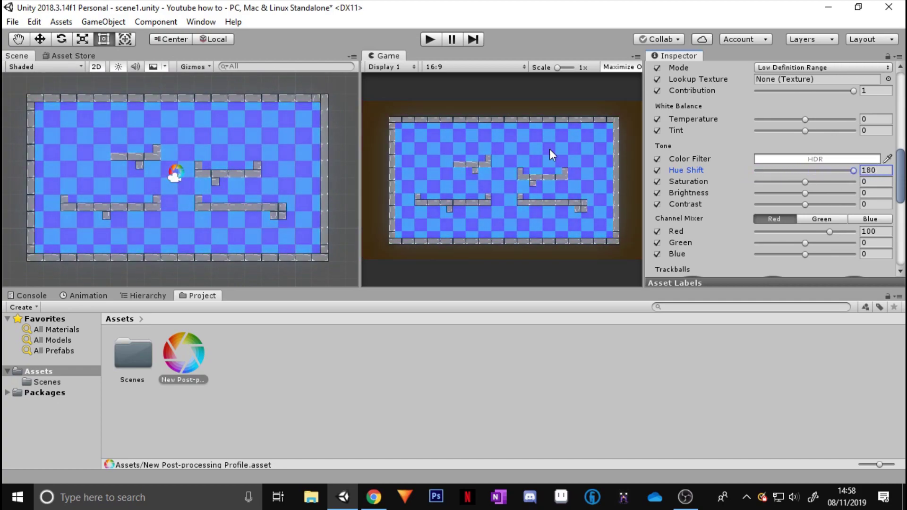
left_click_drag(805, 182, 844, 182)
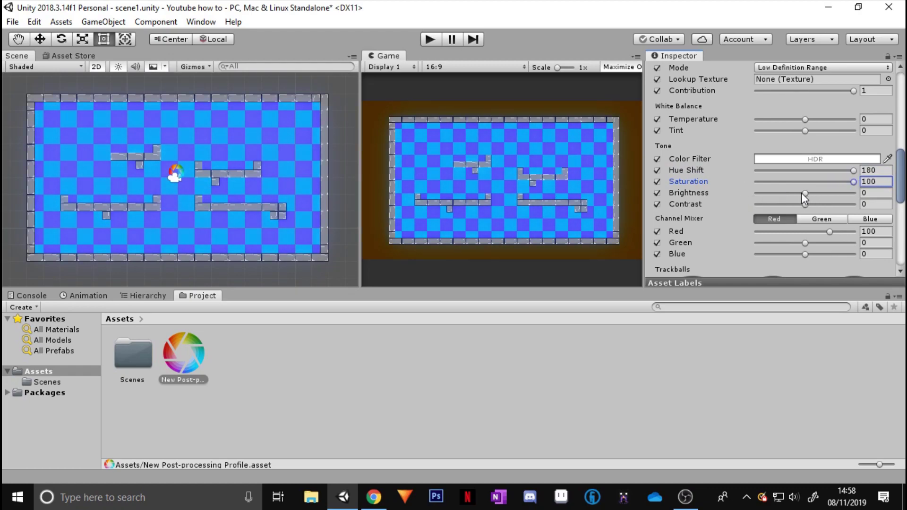
left_click_drag(801, 193, 848, 175)
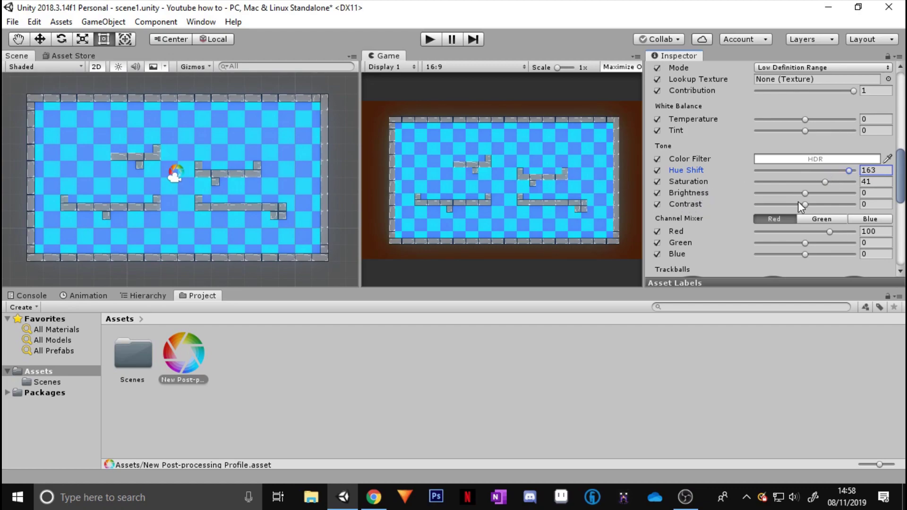
mouse_move(805, 194)
left_mouse_down()
mouse_move(794, 195)
mouse_move(804, 195)
mouse_move(803, 206)
mouse_move(787, 205)
mouse_move(833, 203)
mouse_move(797, 203)
left_mouse_up()
scroll(199, 178, "down", 2)
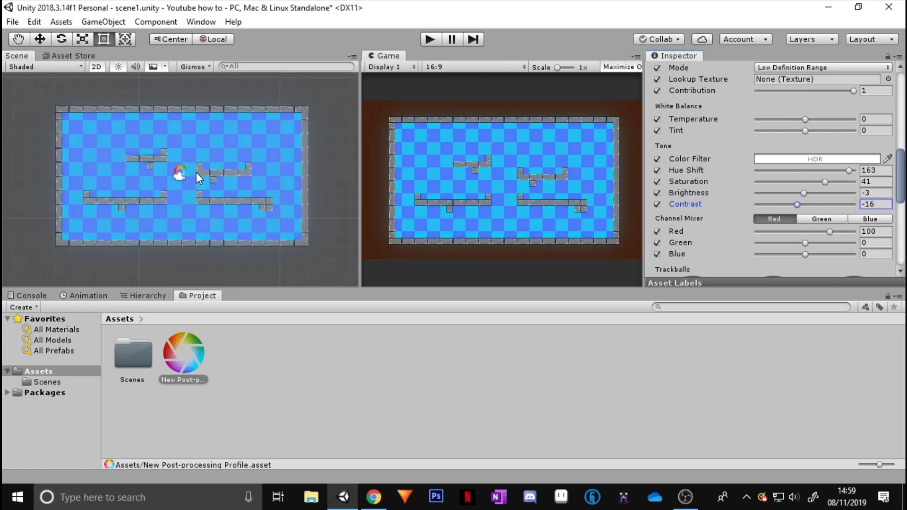
Step: Compare the scene with PostVolume's Post Process Volume component disabled and enabled
left_click(194, 368)
scroll(710, 131, "up", 10)
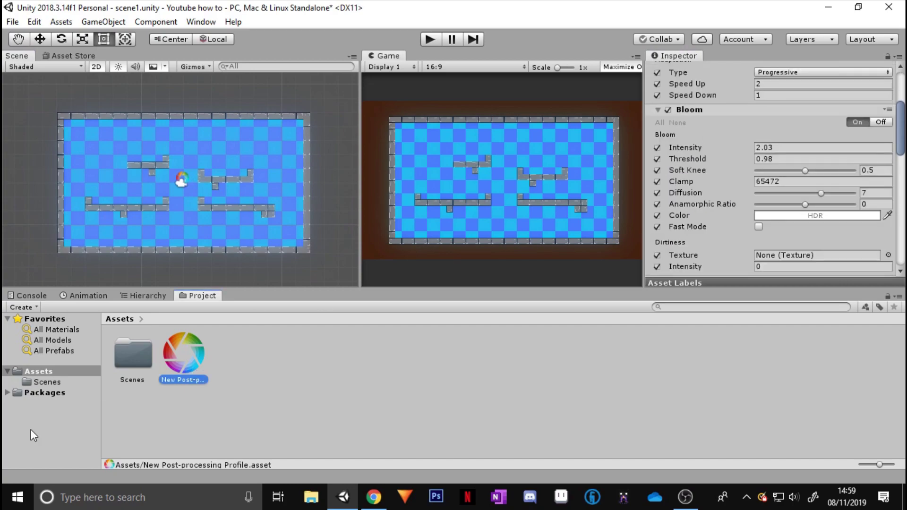
left_click(144, 295)
left_click(56, 350)
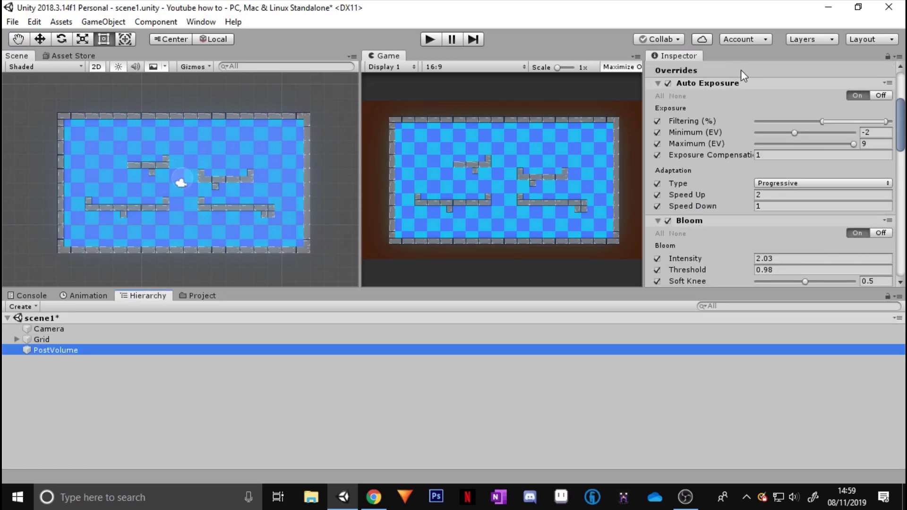
scroll(661, 92, "up", 5)
left_click(671, 149)
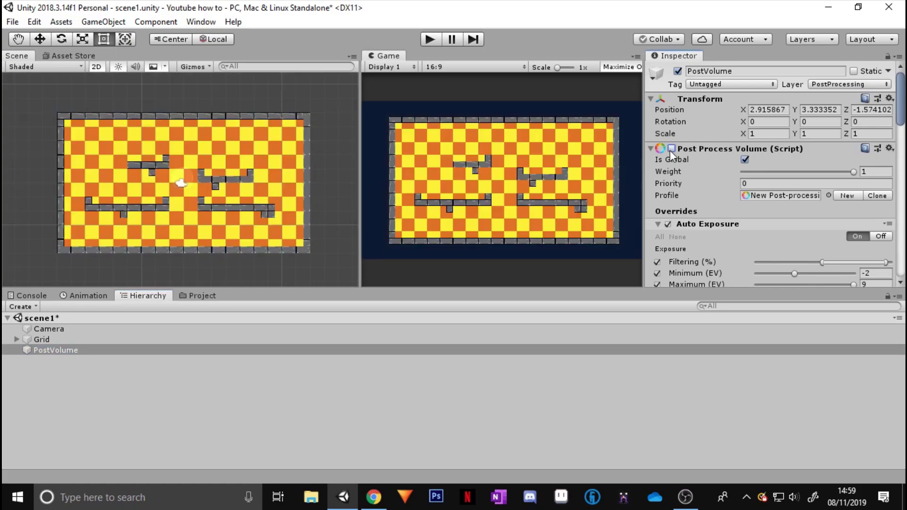
left_click(671, 149)
left_click(671, 148)
left_click(670, 149)
left_click(671, 149)
left_click(670, 149)
left_click(670, 150)
left_click(671, 149)
Step: Set the Bloom effect's Threshold to 0.81 on PostVolume
left_click(69, 354)
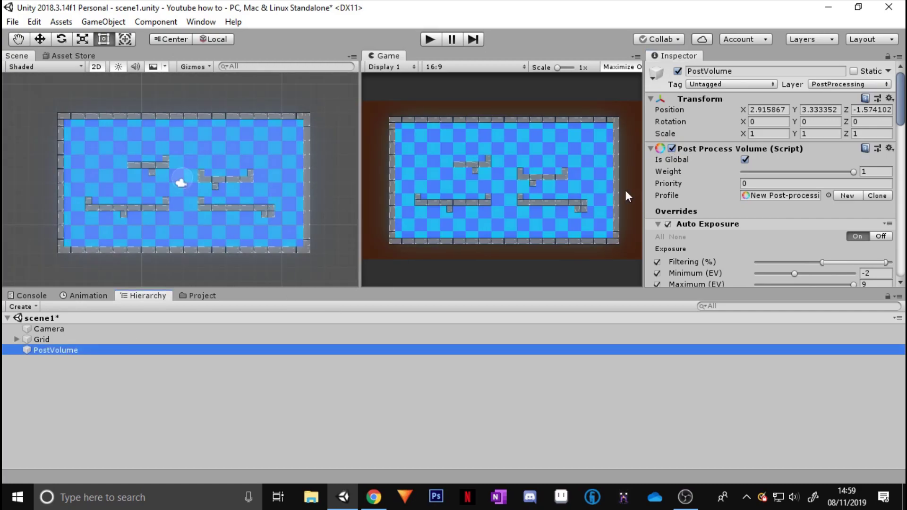
scroll(775, 151, "down", 10)
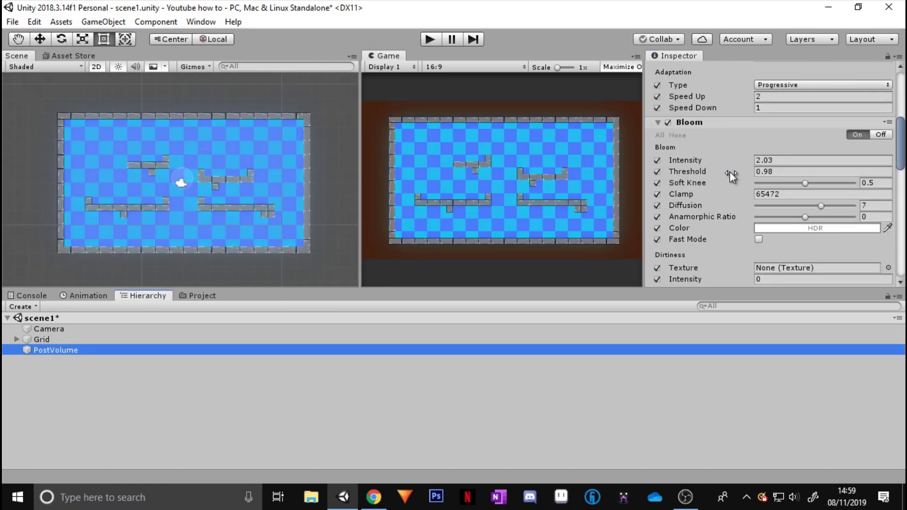
left_click(724, 171)
left_click_drag(723, 169, 717, 170)
Step: Compare the scene with PostVolume's Post Process Volume component off and on, and preview the game in play mode
left_click_drag(208, 355, 199, 296)
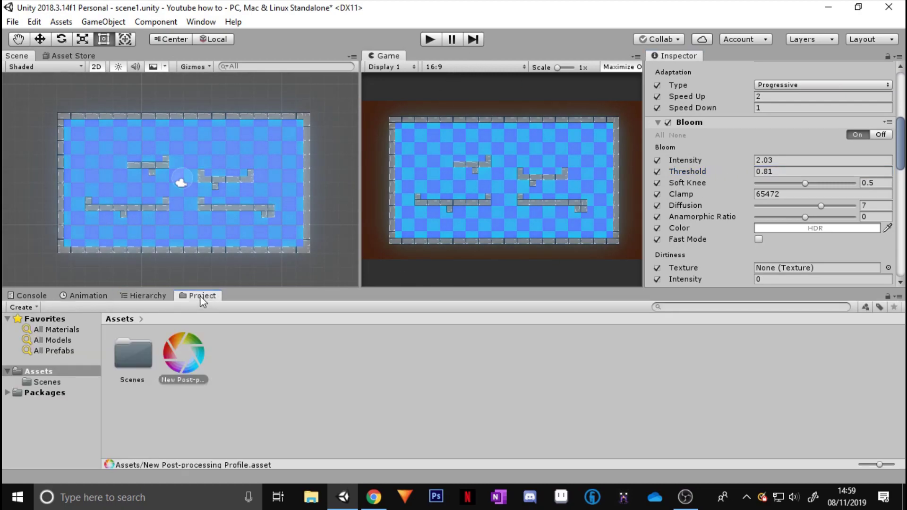
left_click(197, 356)
scroll(748, 85, "down", 2)
scroll(695, 134, "up", 4)
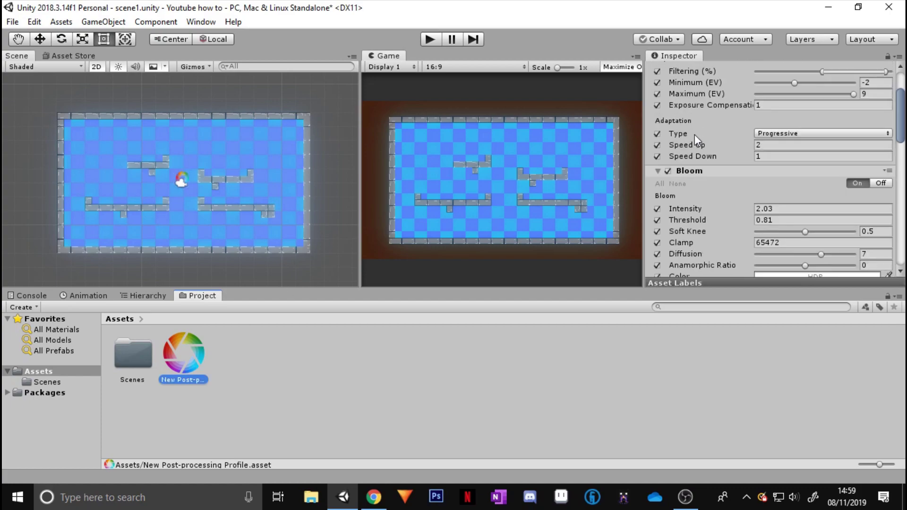
left_click(148, 296)
left_click(154, 349)
left_click(672, 108)
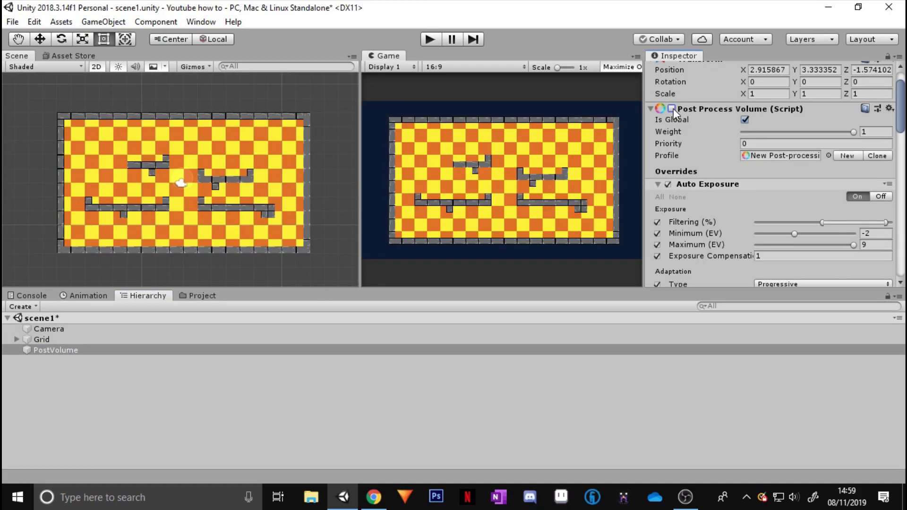
left_click(672, 109)
left_click(672, 109)
left_click(672, 108)
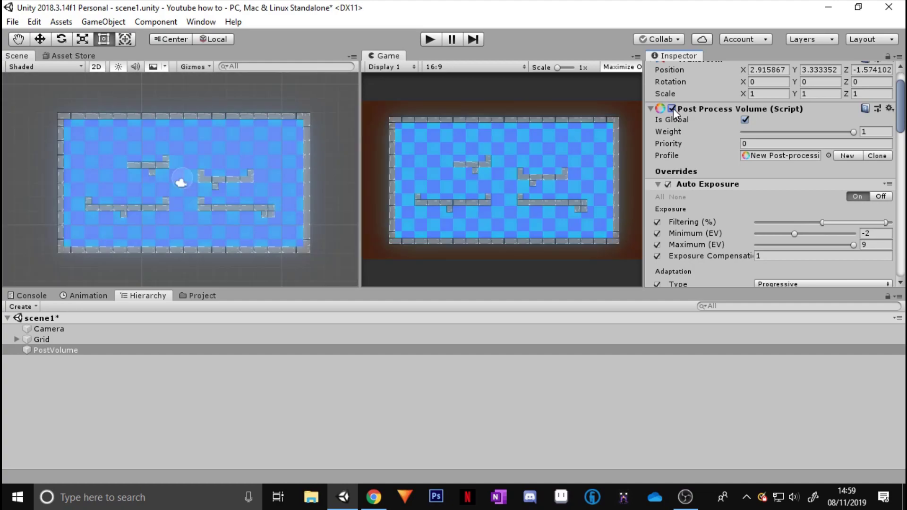
left_click(431, 42)
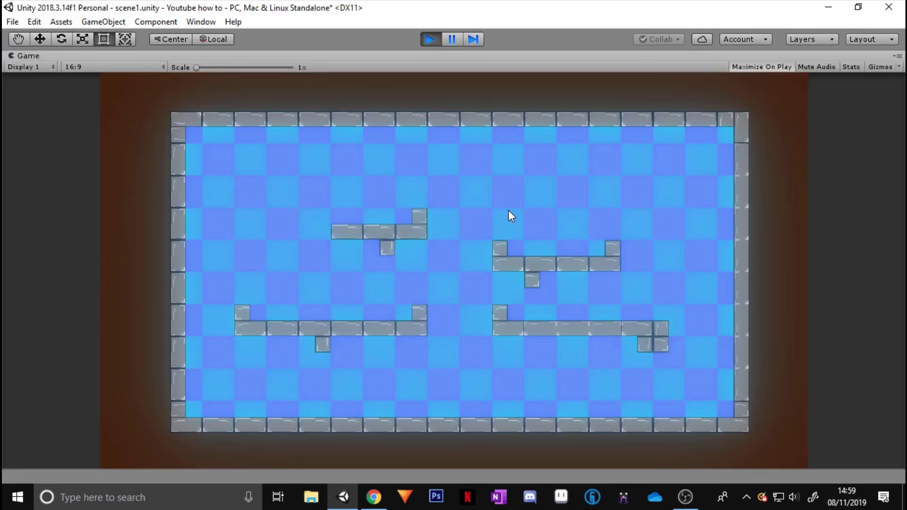
left_click(436, 42)
Step: Set the Bloom Threshold to 1.05 and adjust the Bloom Intensity in New Post-processing Profile
left_click(195, 296)
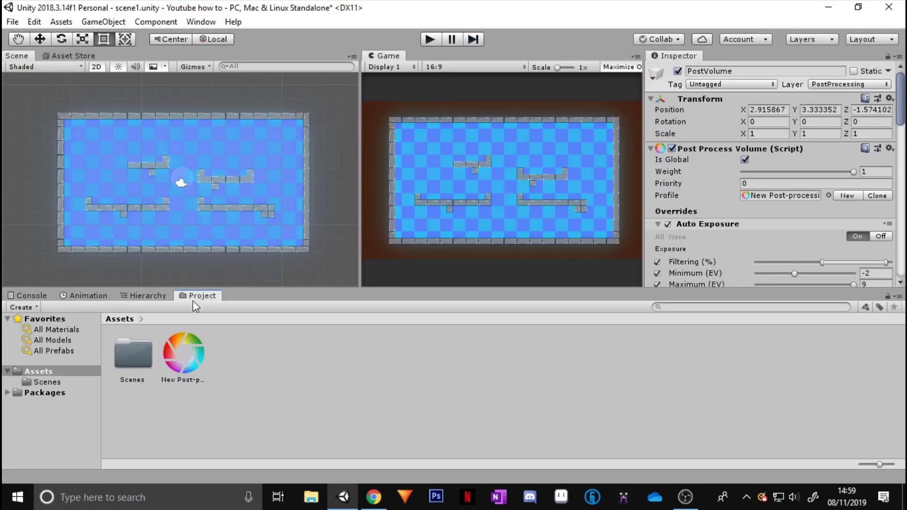
left_click(196, 359)
scroll(721, 170, "down", 5)
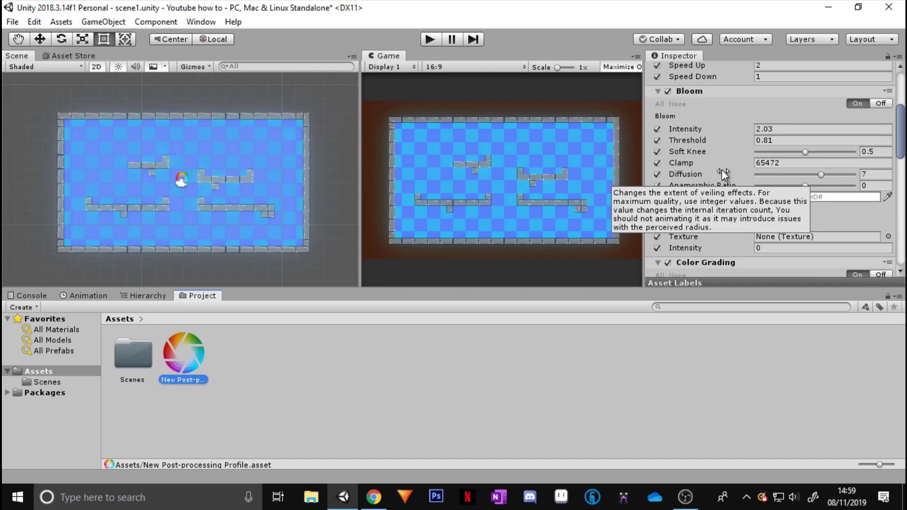
mouse_move(728, 125)
left_mouse_down()
mouse_move(709, 126)
mouse_move(719, 140)
mouse_move(724, 127)
mouse_move(742, 125)
left_mouse_up()
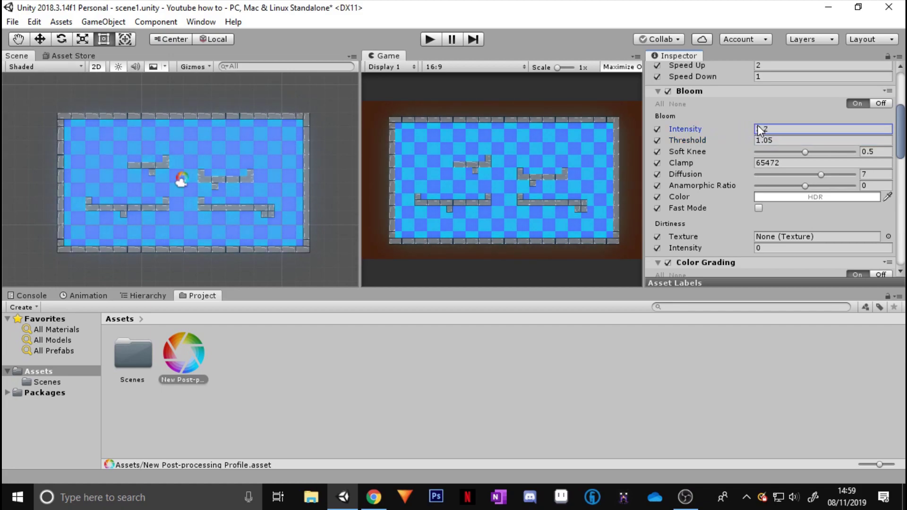
Step: Collapse the Color Grading, Bloom and Auto Exposure settings of New Post-processing Profile
scroll(730, 210, "down", 7)
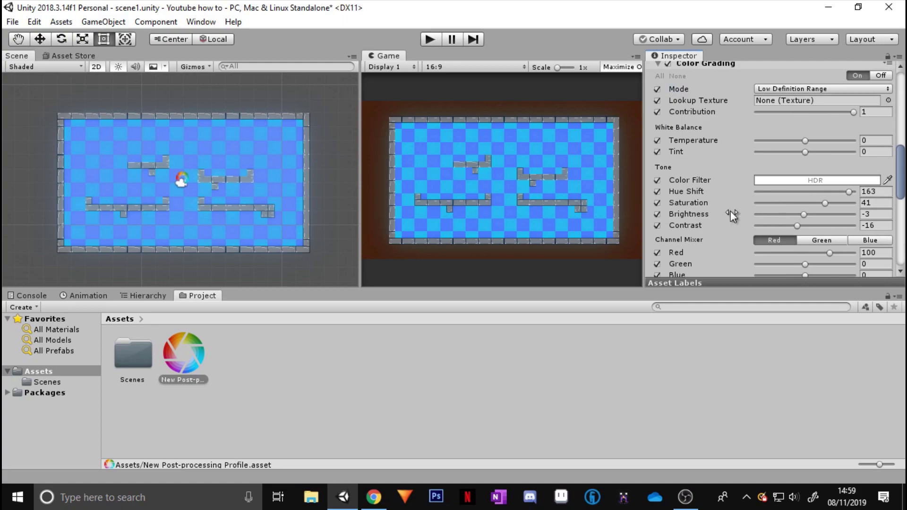
left_click(658, 64)
left_click(657, 72)
scroll(660, 89, "up", 2)
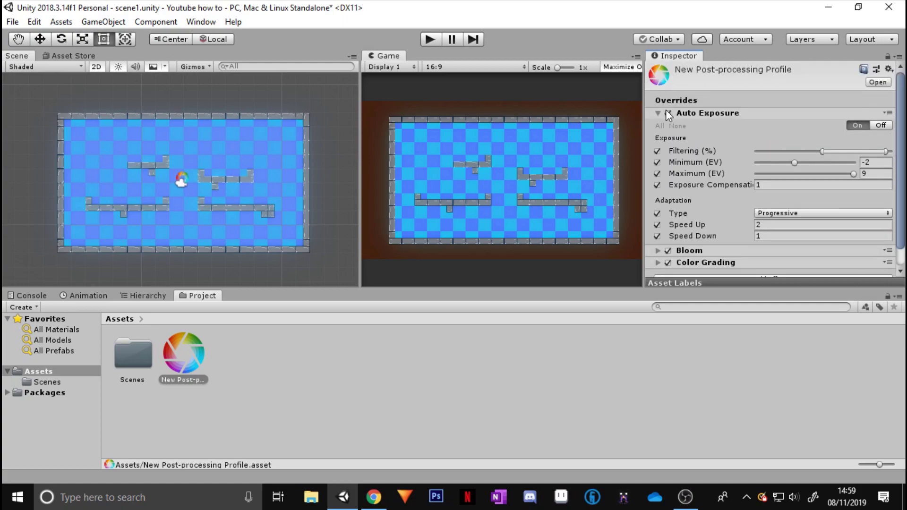
left_click(658, 115)
Step: Add the Vignette effect to New Post-processing Profile and enable all of its override settings
left_click(692, 155)
mouse_move(744, 165)
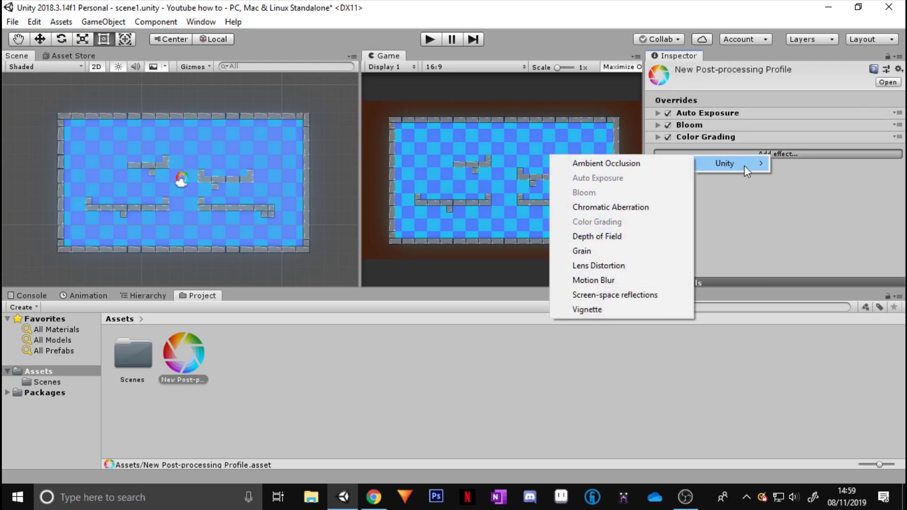
left_click(599, 310)
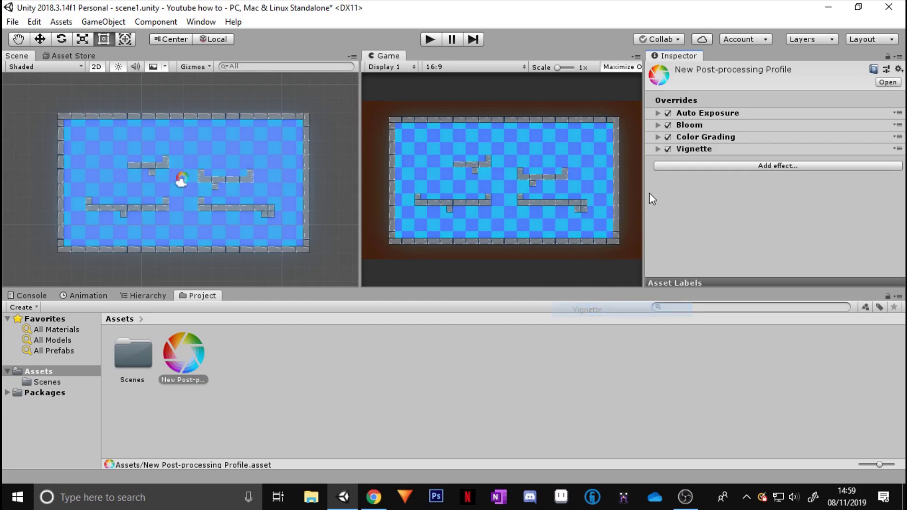
left_click(658, 148)
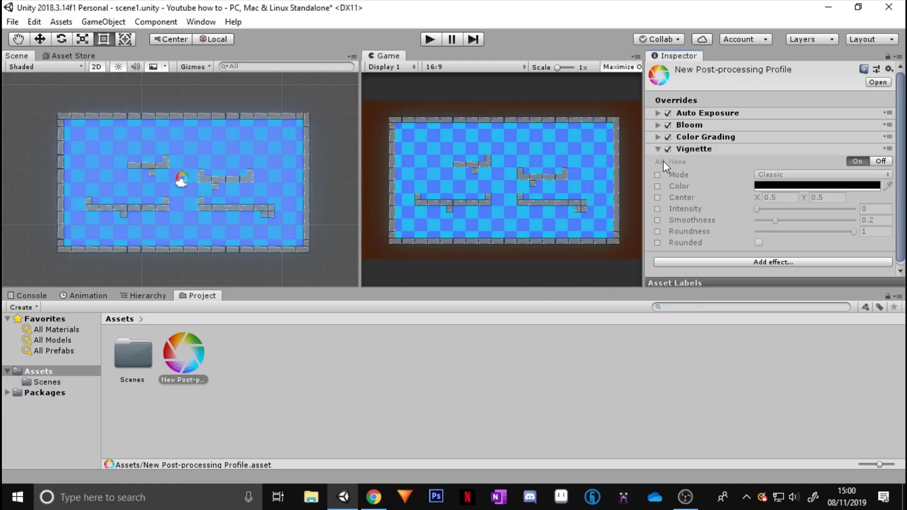
left_click(660, 161)
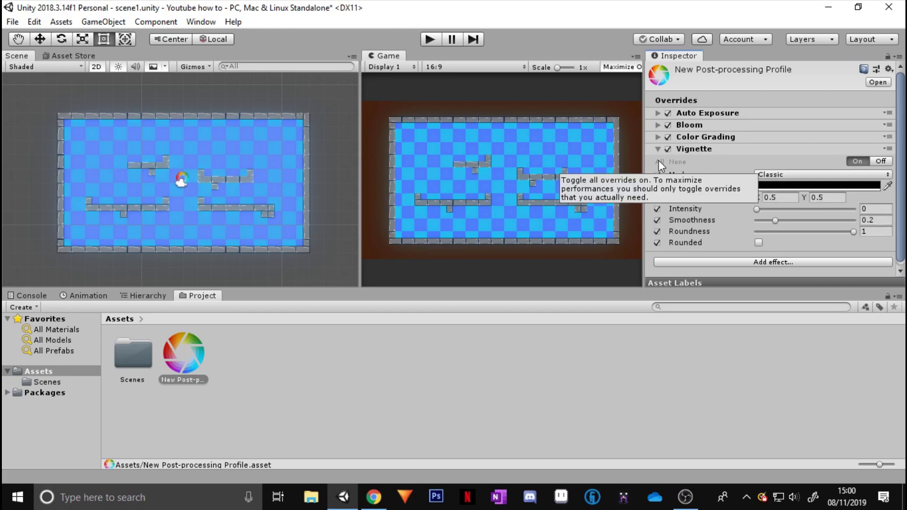
Step: Set the Vignette Color to dark grey 3F3F3F and its Intensity to 0.569
left_click(793, 187)
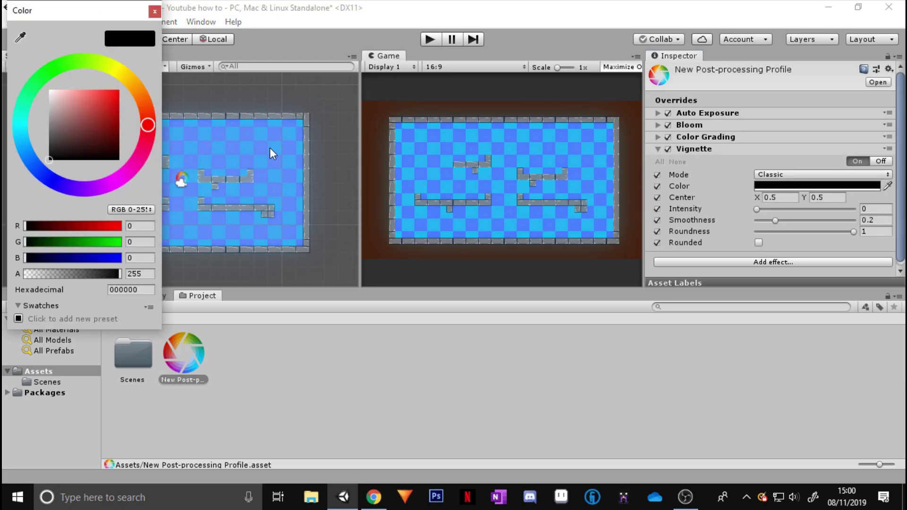
left_click_drag(71, 150, 38, 142)
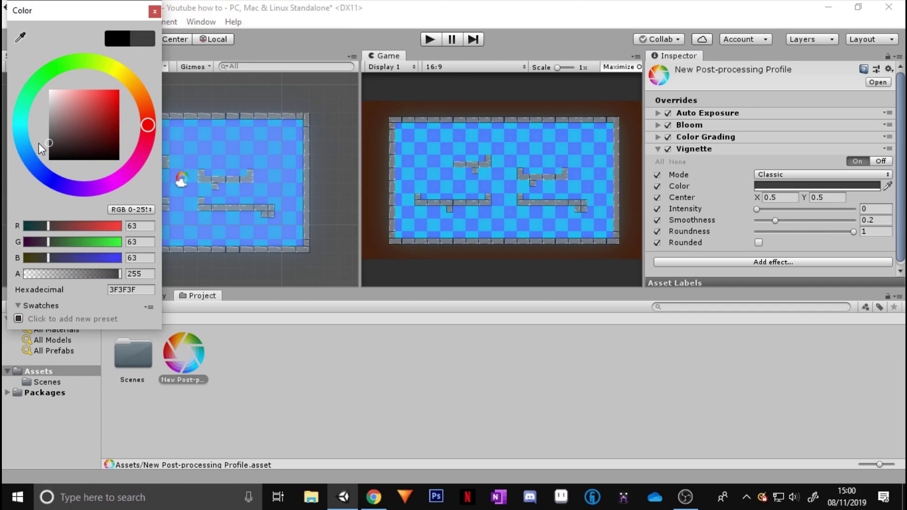
left_click(154, 12)
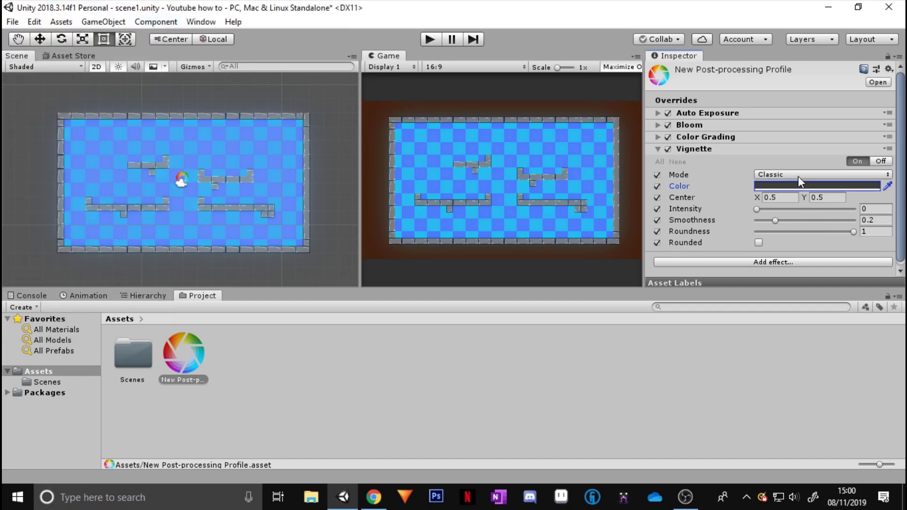
left_click_drag(757, 208, 812, 210)
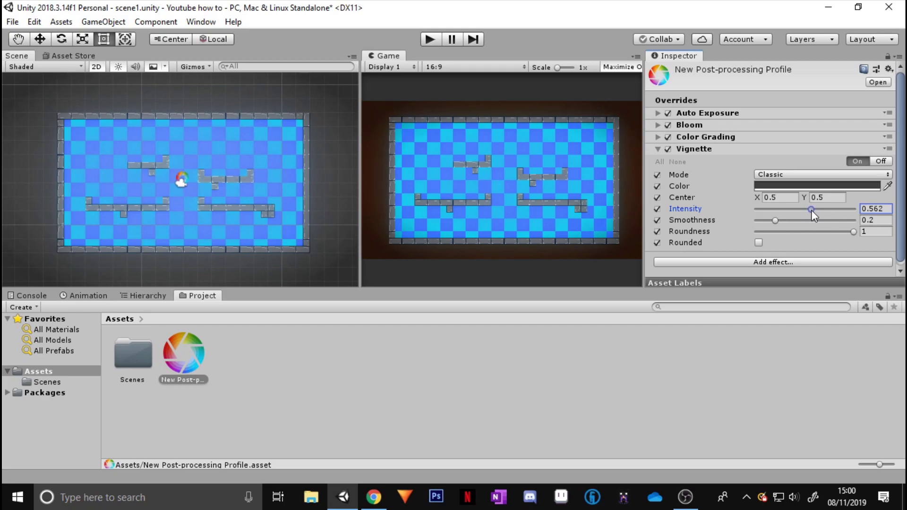
Step: Darken the Vignette Color to 2C2C2C and preview the game in play mode
left_click(811, 185)
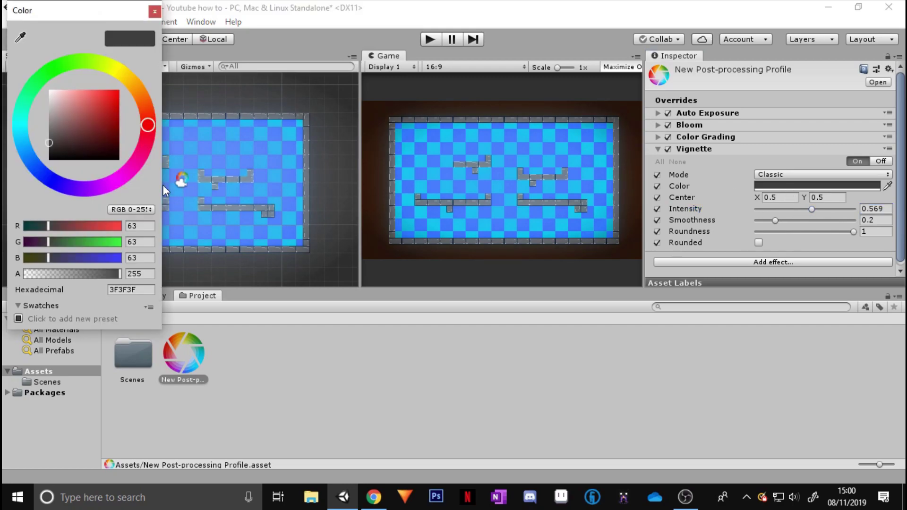
left_click_drag(44, 146, 49, 148)
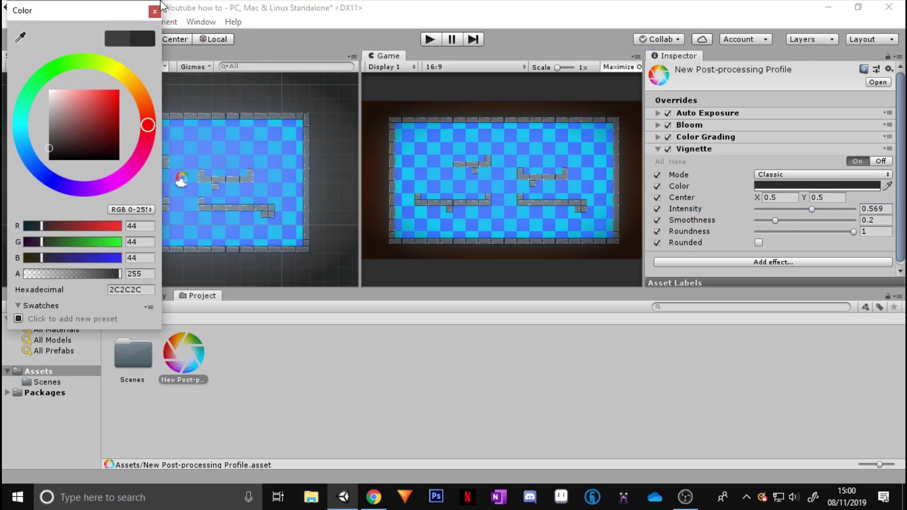
left_click(150, 14)
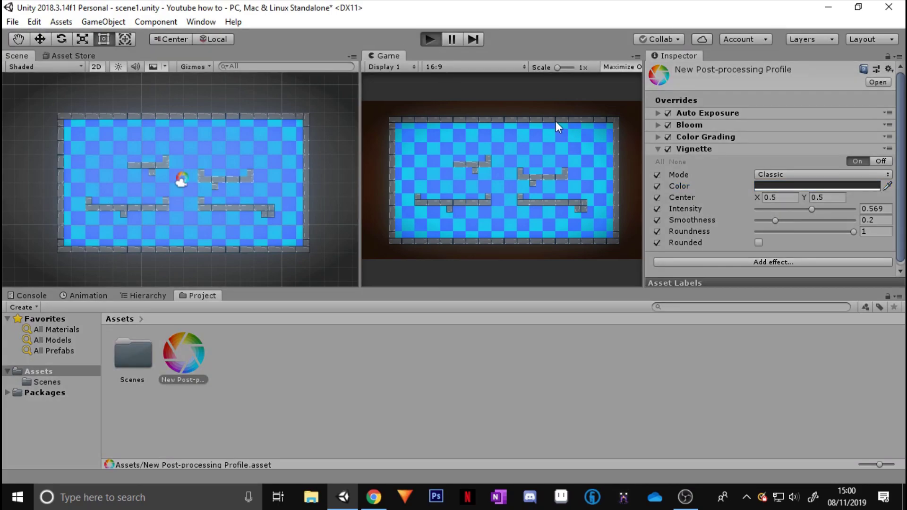
key("ctrl+p")
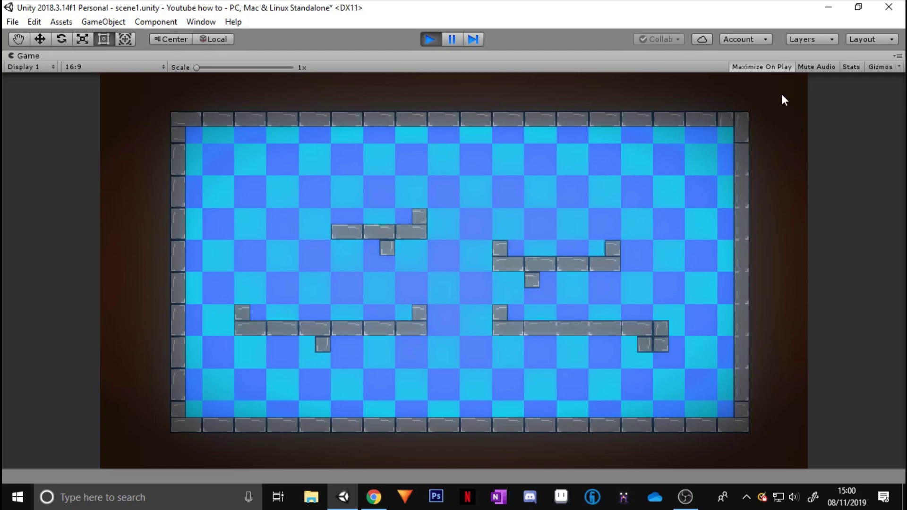
left_click(430, 39)
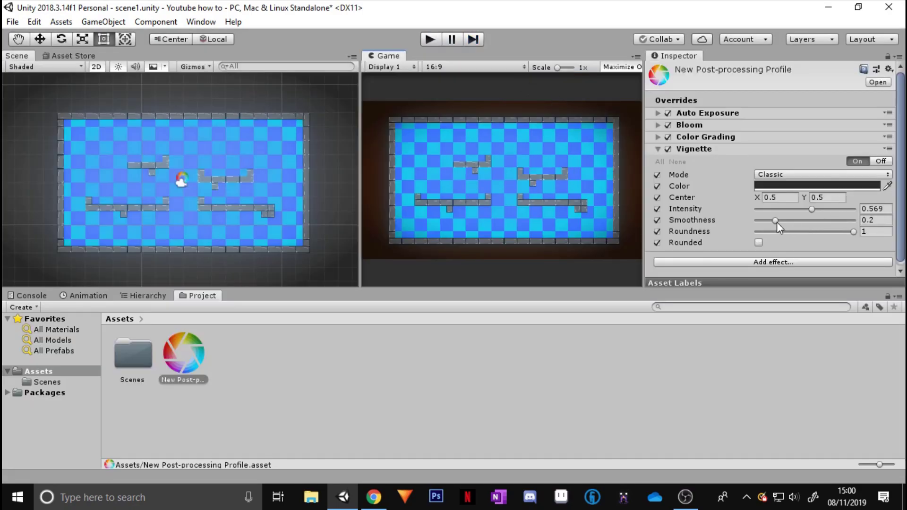
Step: Set the Vignette Smoothness to 0.315, try its Rounded option on and off, and collapse the effect
left_click_drag(774, 220, 730, 215)
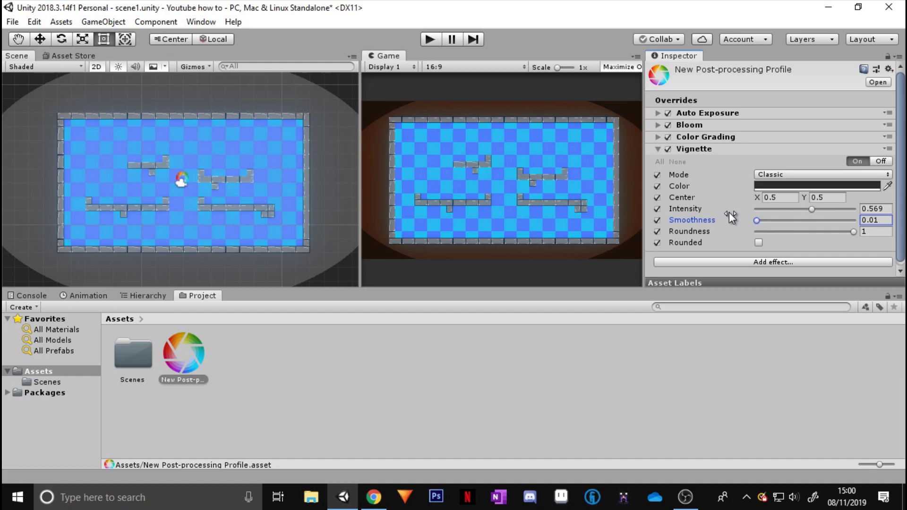
left_click_drag(730, 215, 880, 230)
left_click_drag(756, 219, 786, 216)
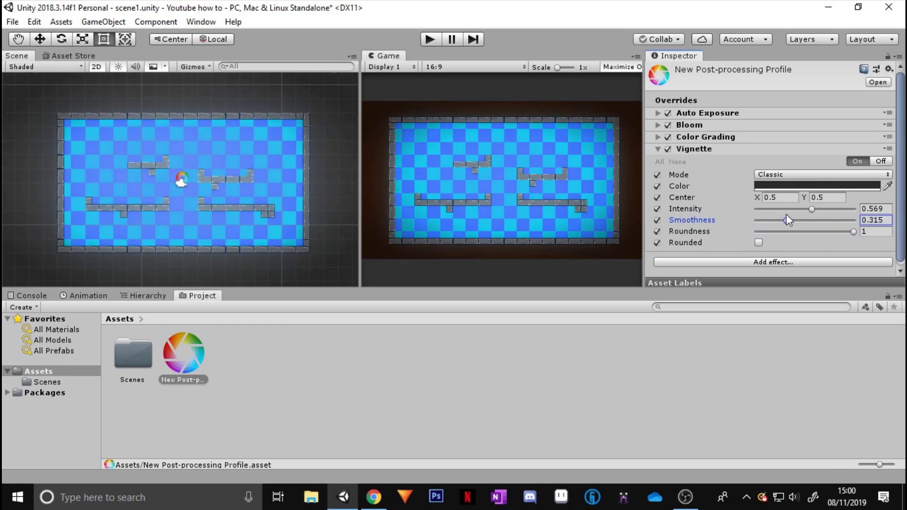
left_click(758, 243)
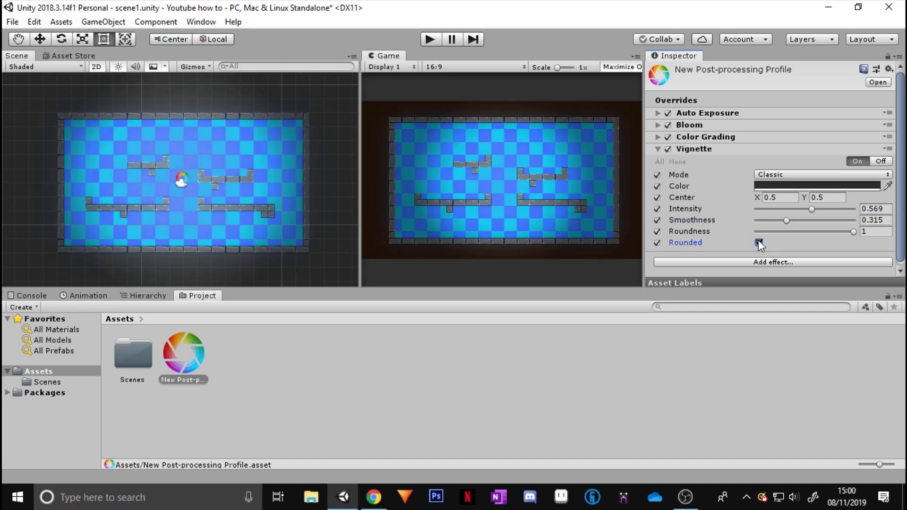
left_click(758, 243)
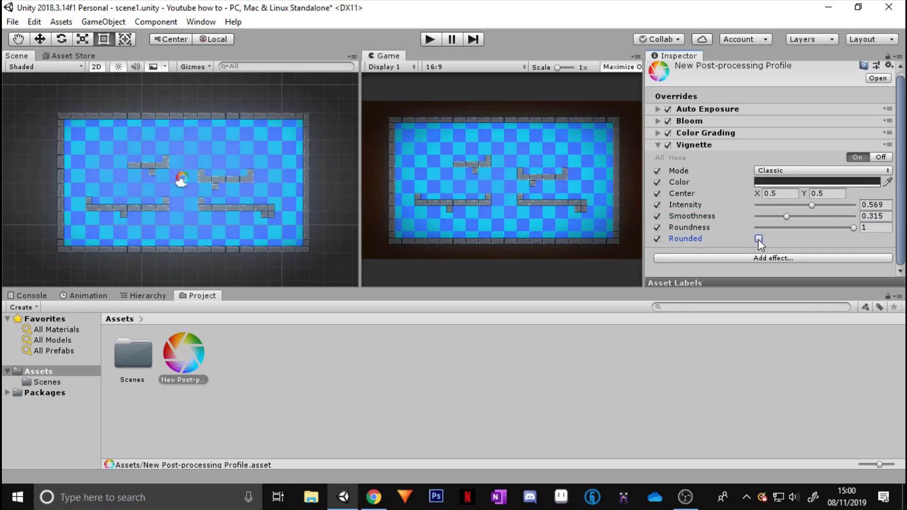
left_click(658, 147)
Step: Select PostVolume and toggle its Post Process Volume component off and on to compare the scene with and without effects
left_click(147, 295)
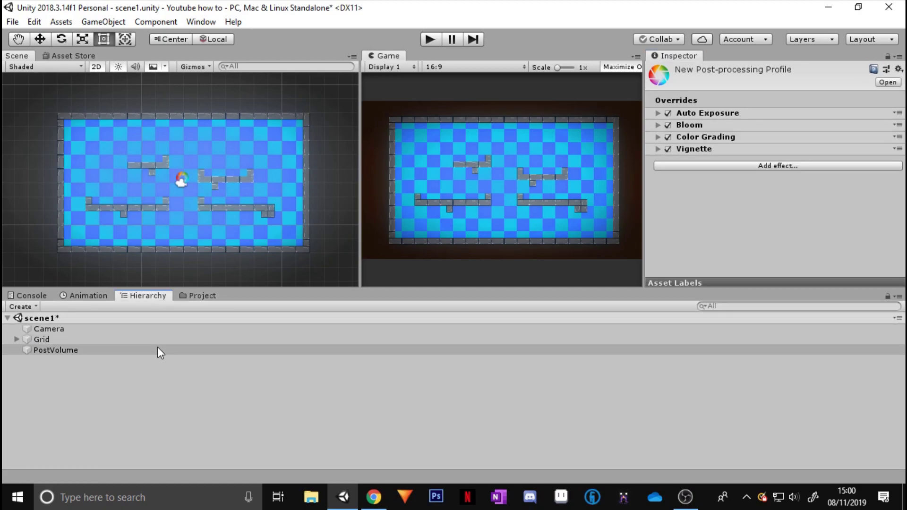
left_click(157, 350)
left_click(671, 148)
left_click(671, 148)
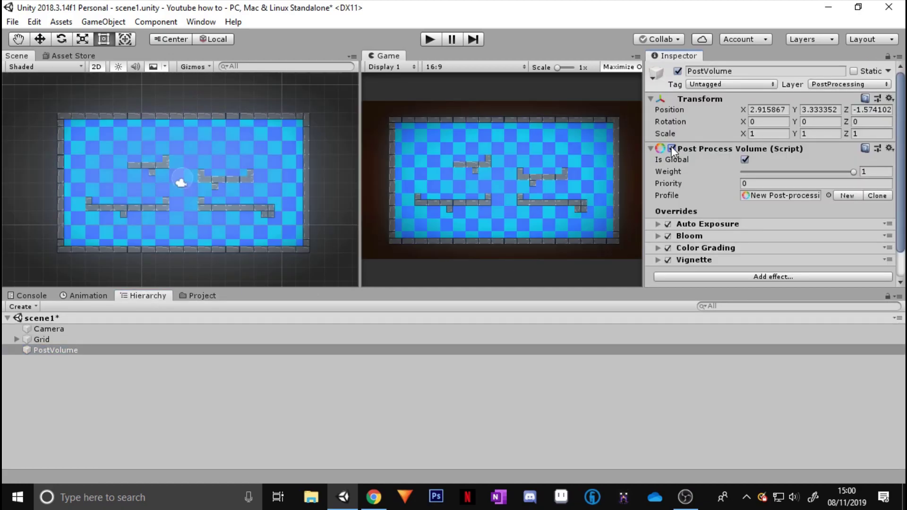
left_click(671, 149)
left_click(671, 148)
left_click(671, 148)
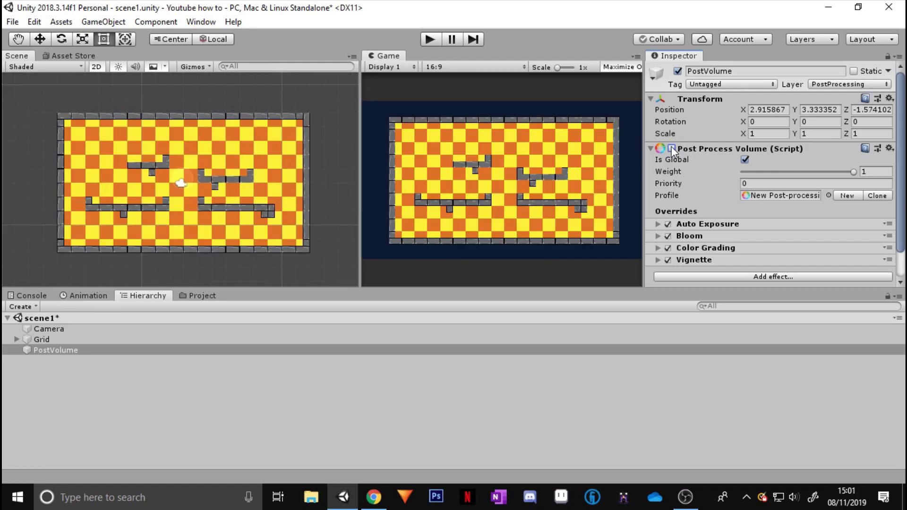
left_click(671, 149)
Step: Add the Chromatic Aberration effect to PostVolume's overrides and enable all of its override settings
left_click(201, 297)
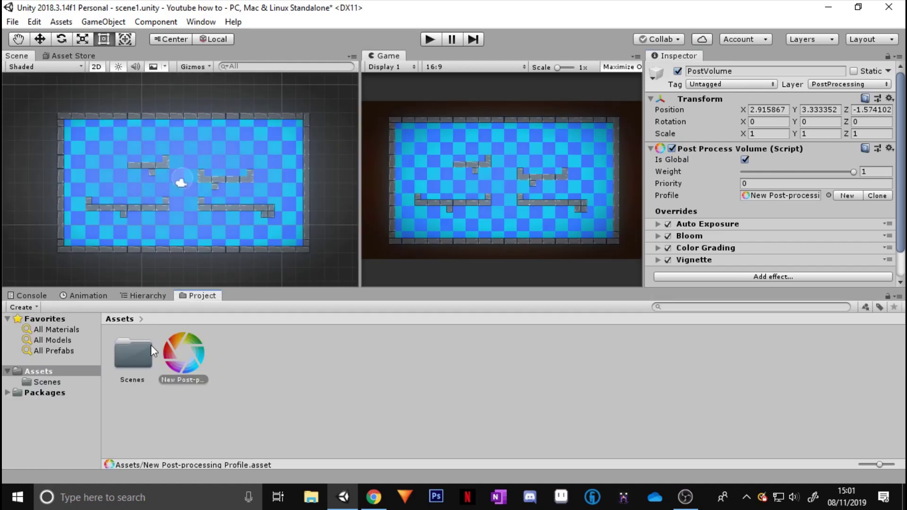
left_click(726, 277)
mouse_move(754, 287)
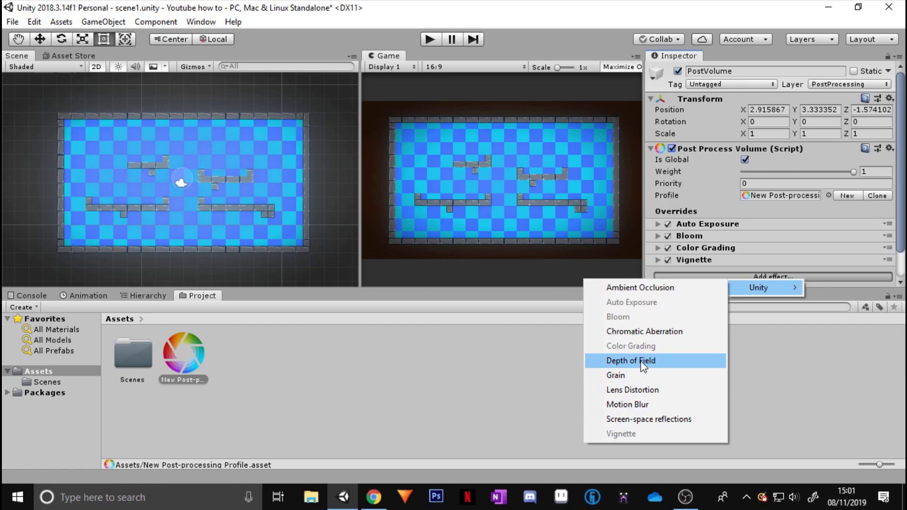
left_click(645, 333)
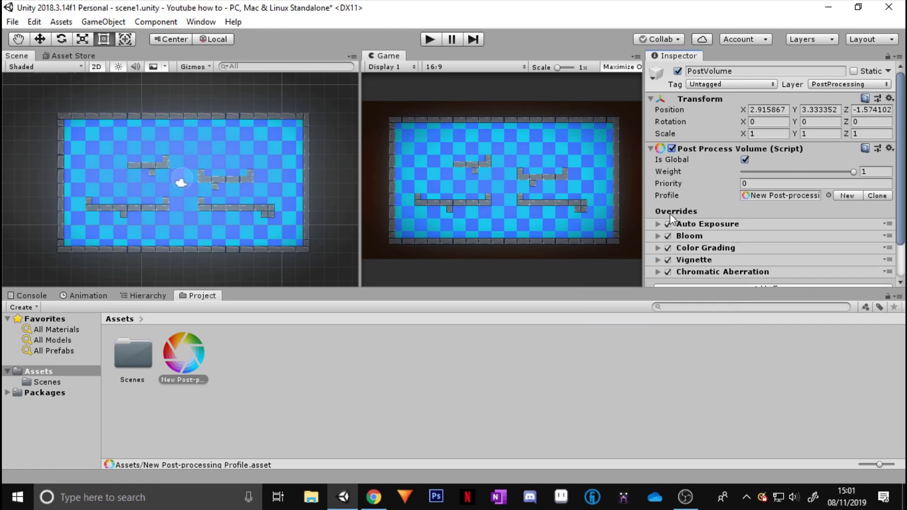
scroll(668, 215, "down", 3)
left_click(657, 227)
scroll(702, 191, "down", 3)
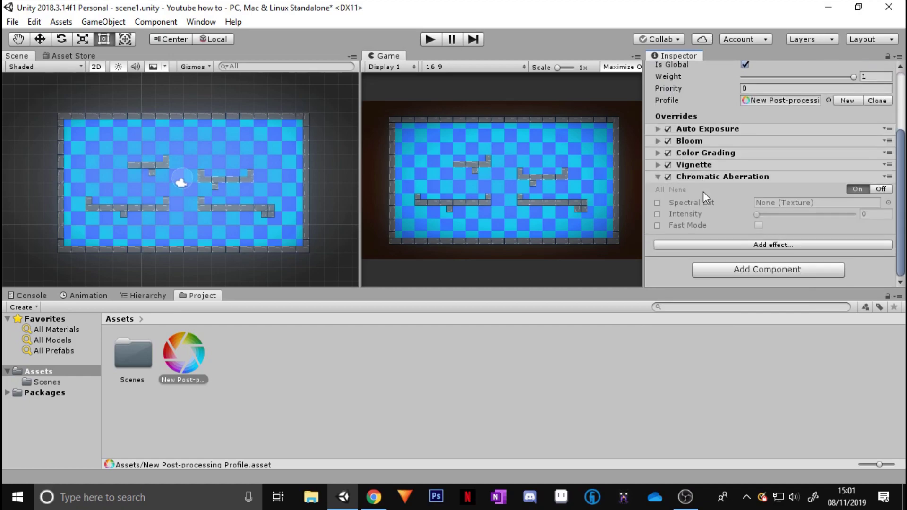
left_click(658, 189)
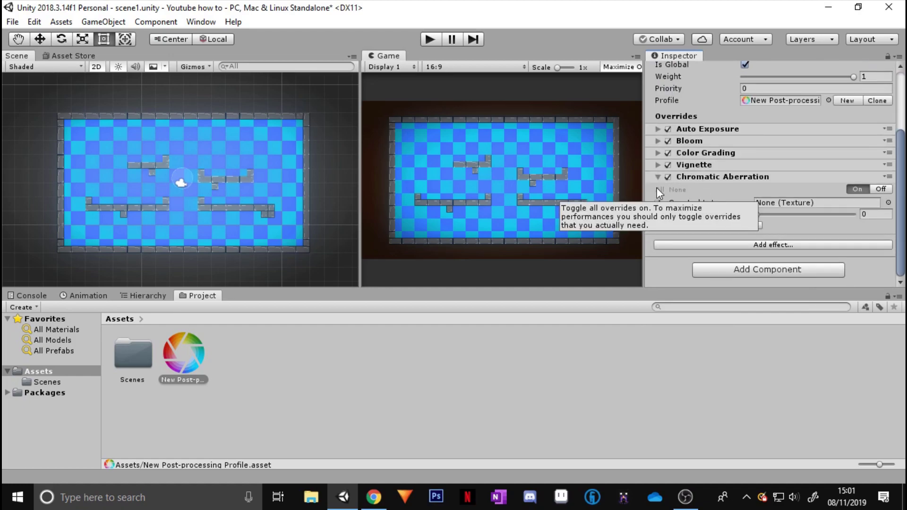
Step: Set the Chromatic Aberration Intensity to 0.315 and examine the room's edges in the scene and in play mode
left_click_drag(755, 214, 786, 216)
scroll(99, 163, "up", 1)
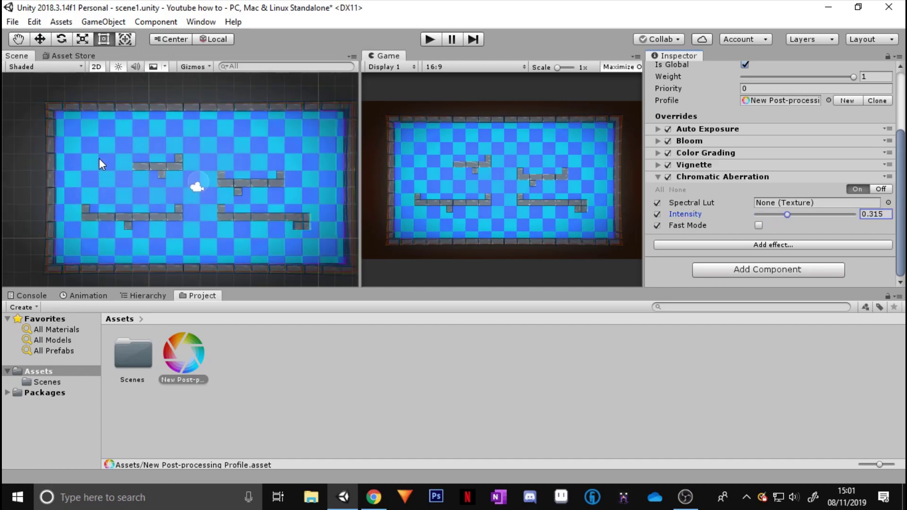
scroll(94, 161, "up", 2)
middle_click_drag(44, 105, 162, 113)
middle_click_drag(161, 230, 114, 259)
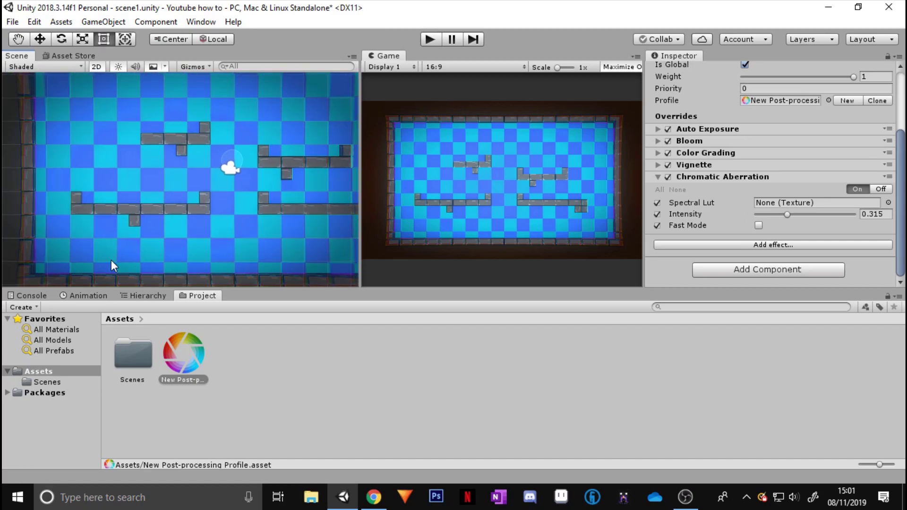
scroll(270, 153, "down", 2)
mouse_move(269, 153)
middle_mouse_down()
mouse_move(208, 189)
mouse_move(240, 160)
mouse_move(264, 158)
middle_mouse_up()
scroll(278, 148, "down", 2)
left_click(428, 42)
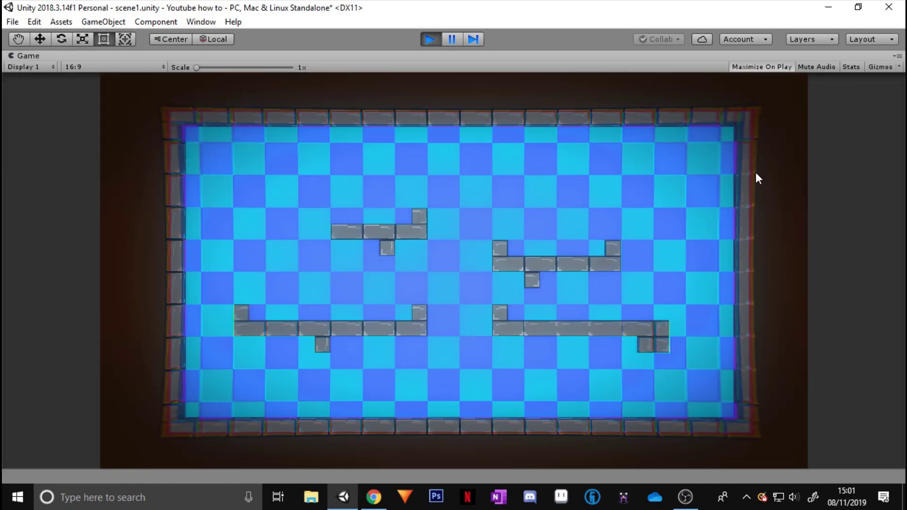
left_click(430, 39)
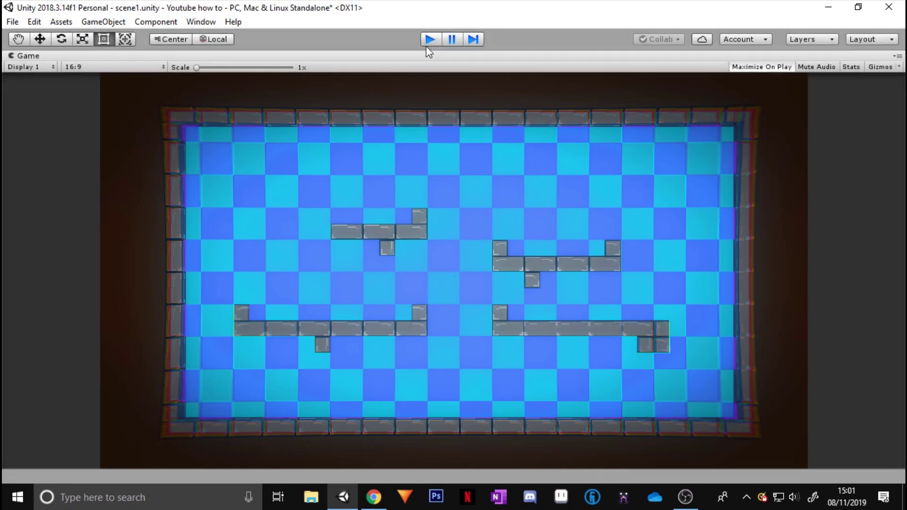
Step: Try the Chromatic Aberration Intensity at 1 and preview the game in play mode
scroll(721, 237, "down", 3)
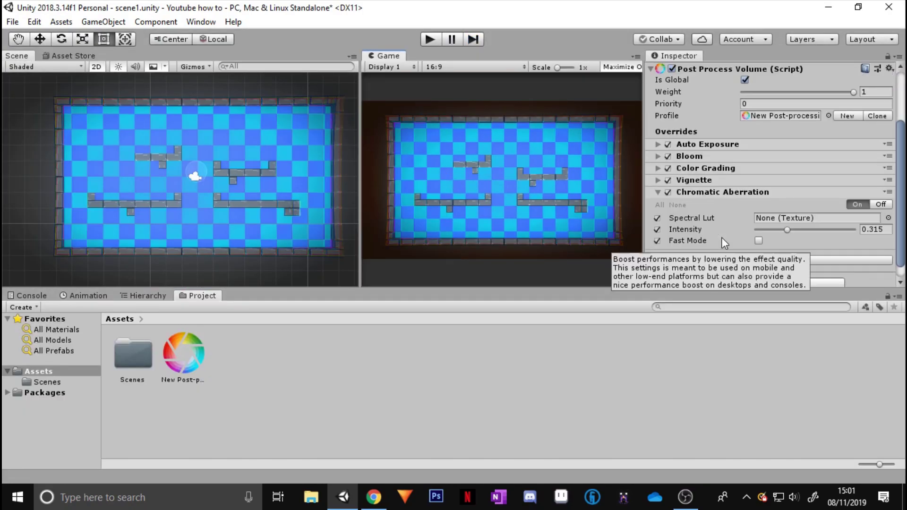
left_click_drag(786, 231, 862, 233)
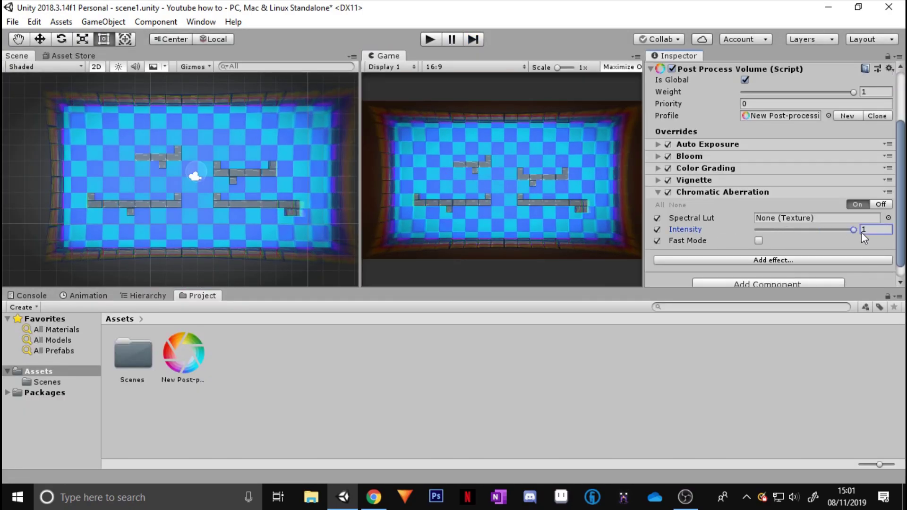
left_click(429, 40)
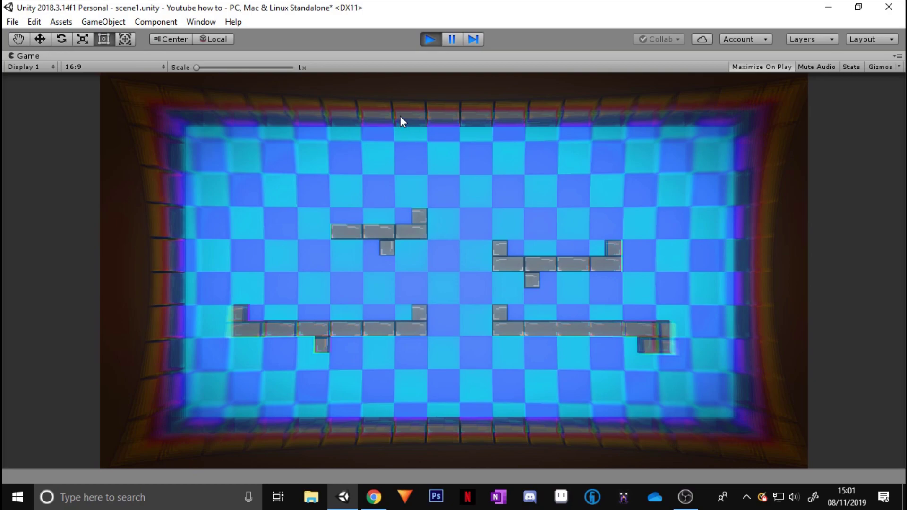
left_click(429, 39)
Step: Set the Chromatic Aberration Intensity to 0.287 and collapse the effect's settings
scroll(776, 224, "down", 5)
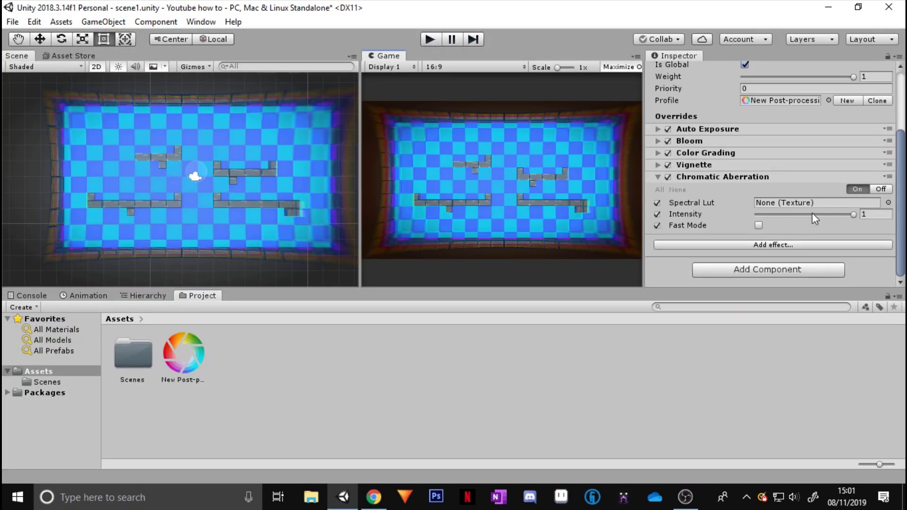
left_click_drag(854, 215, 786, 212)
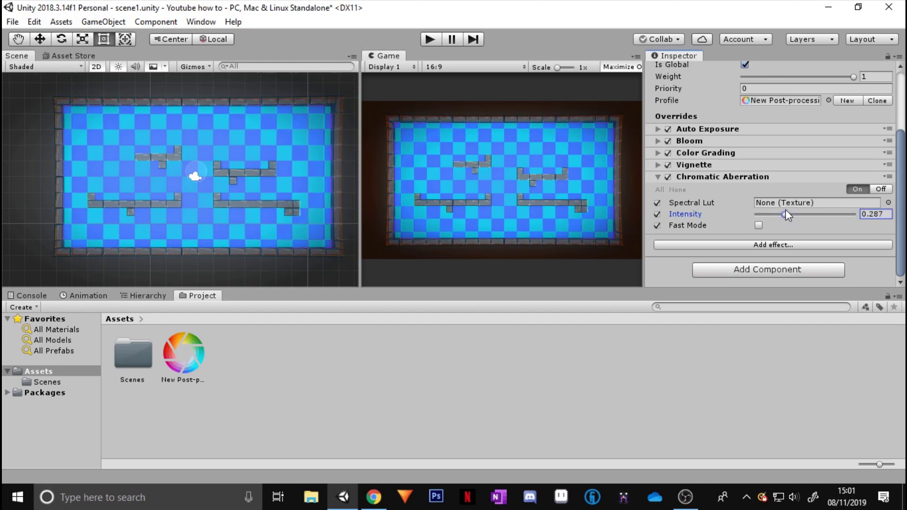
left_click(657, 177)
Step: Add the Depth of Field effect to PostVolume's overrides and enable all of its override settings
left_click(734, 245)
mouse_move(766, 255)
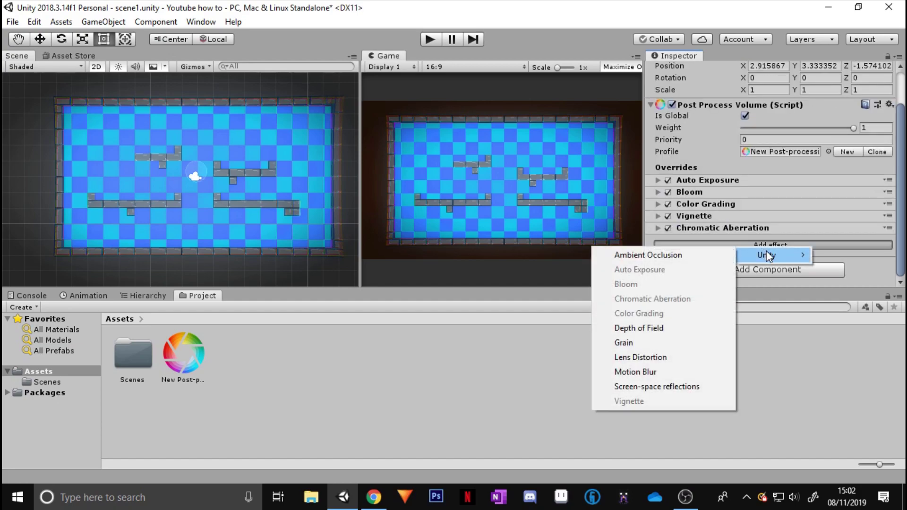
left_click(653, 328)
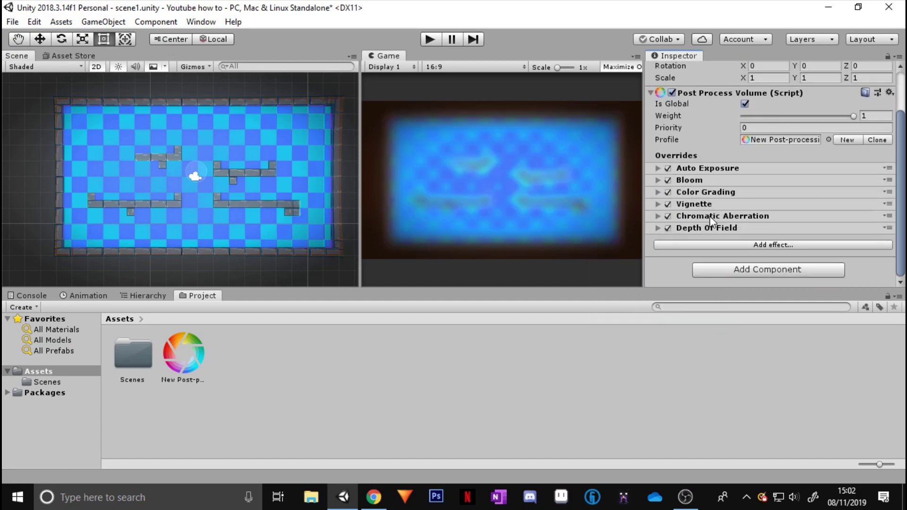
left_click(658, 228)
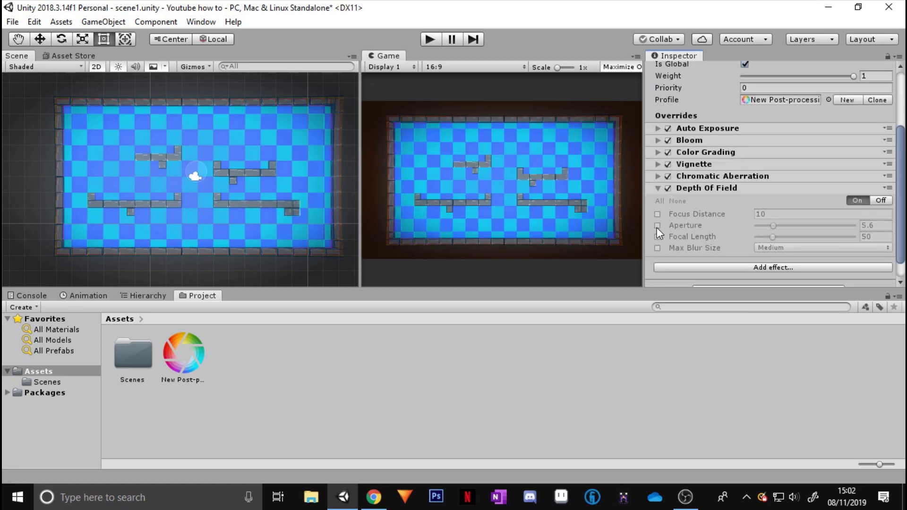
left_click(661, 200)
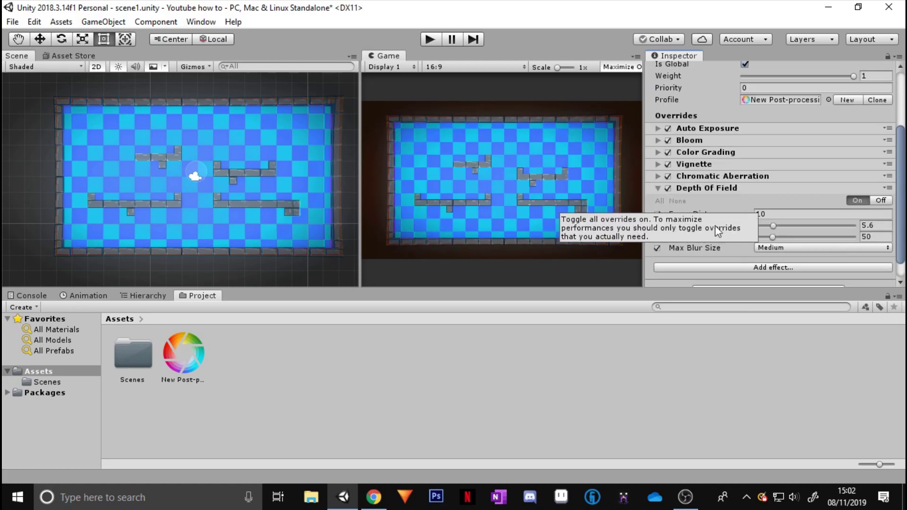
Step: Set the Depth Of Field Focus Distance to 7.21 and its Focal Length to 1
left_click(772, 225)
left_click_drag(746, 215, 679, 217)
left_click_drag(817, 218, 673, 221)
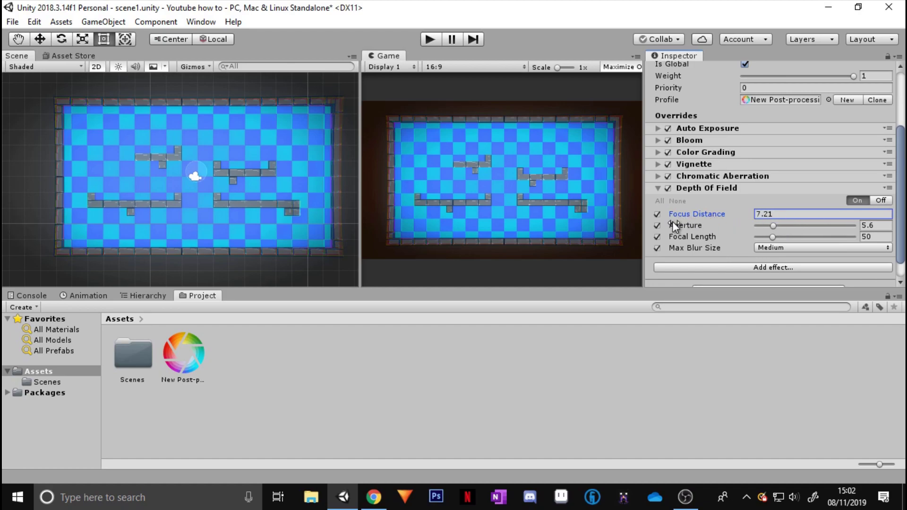
scroll(783, 224, "down", 2)
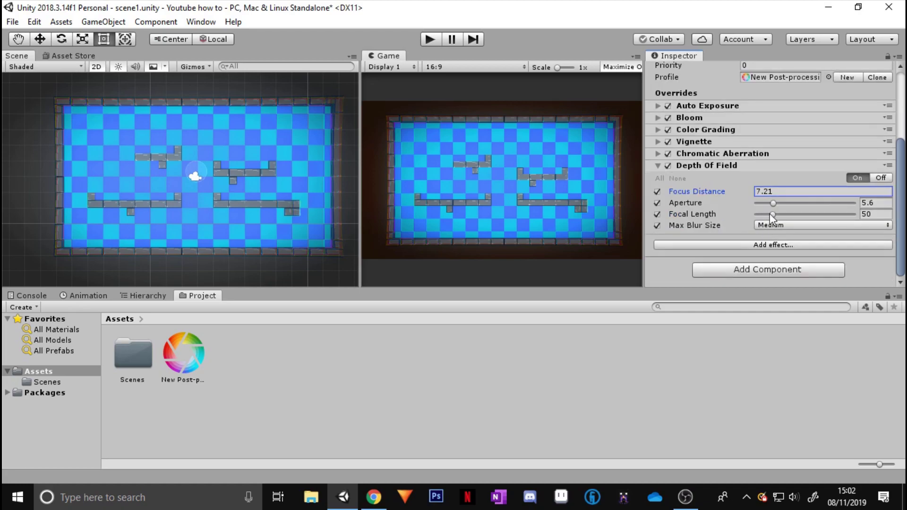
left_click(773, 214)
left_click_drag(785, 216, 711, 213)
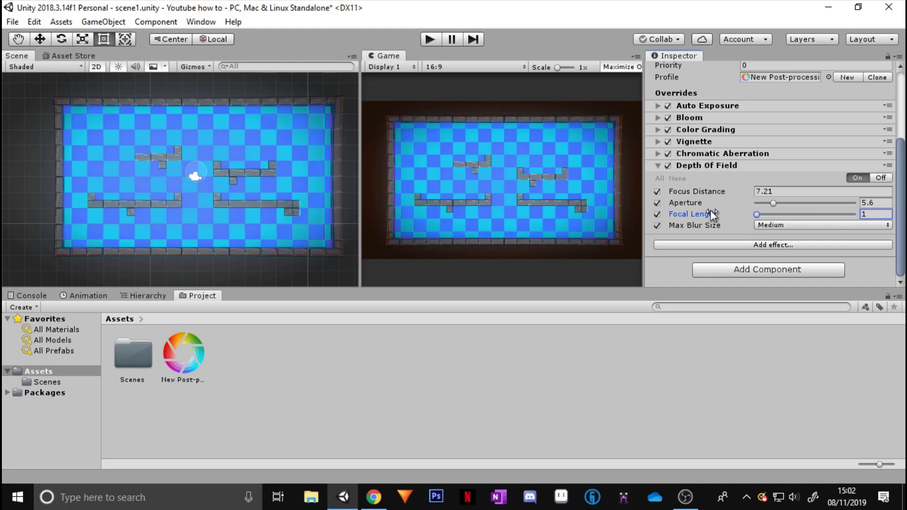
Step: Remove the Depth Of Field effect and add Lens Distortion with all of its override settings enabled
right_click(697, 165)
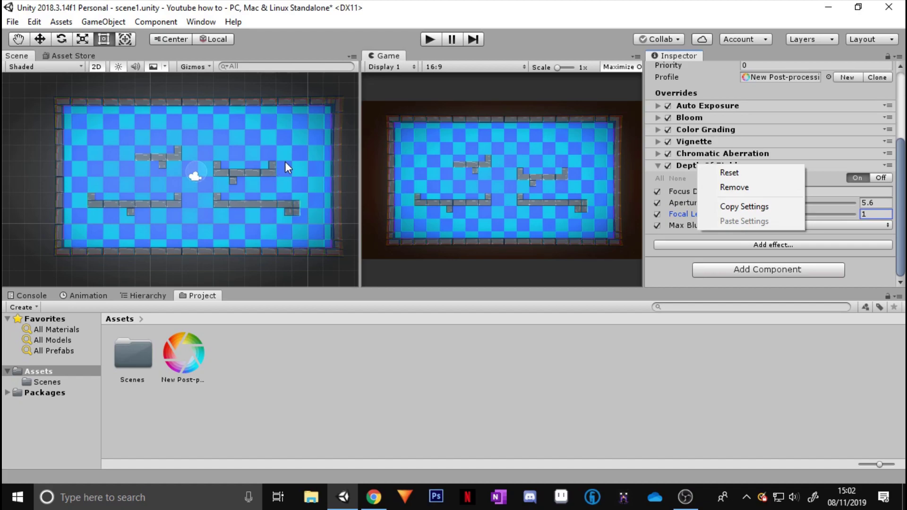
left_click(777, 185)
left_click(689, 246)
mouse_move(735, 257)
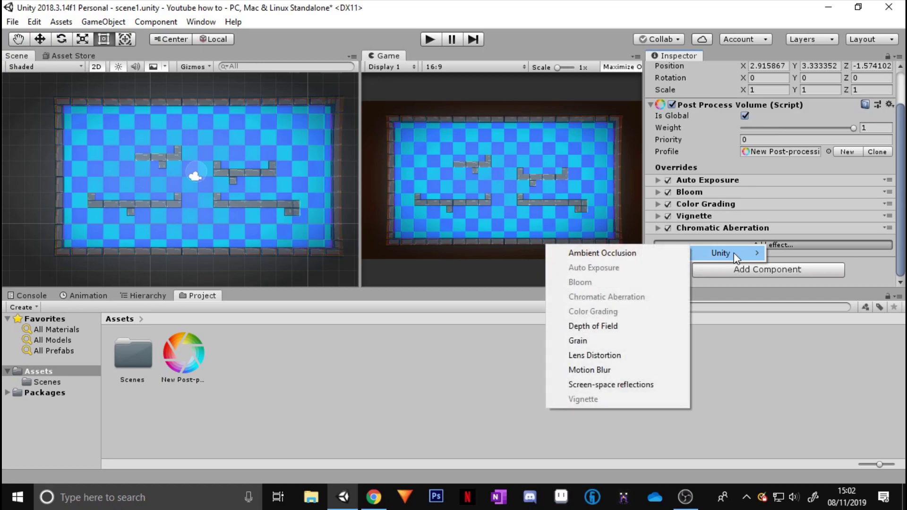
left_click(608, 355)
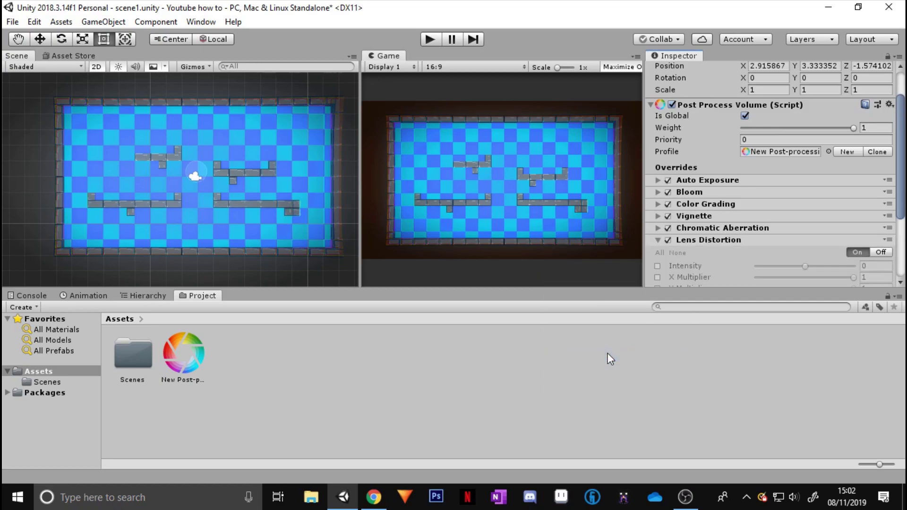
scroll(652, 240, "down", 3)
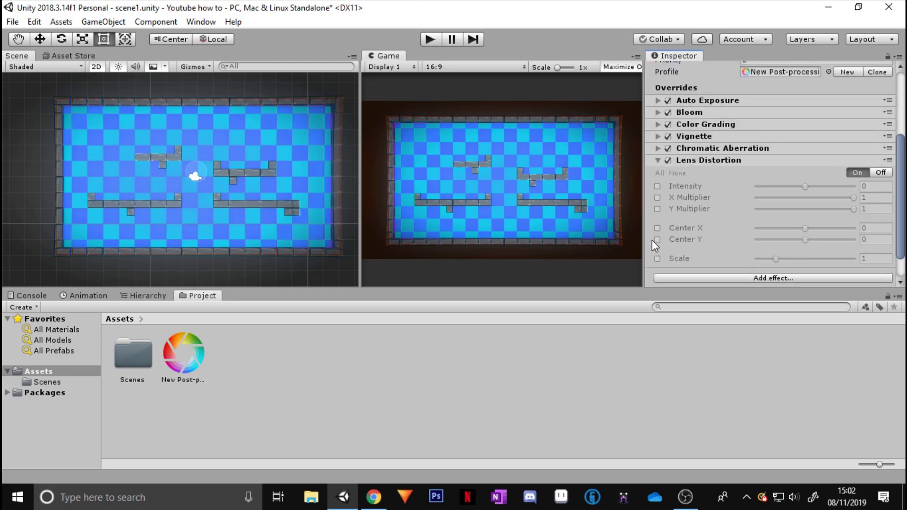
left_click(659, 175)
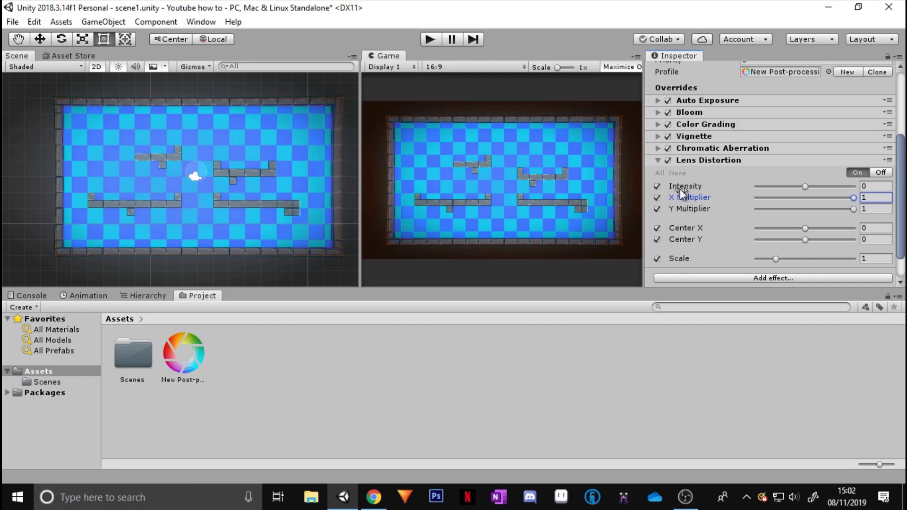
Step: Set the Lens Distortion Intensity to 100 and examine the distorted room in the scene view
left_click_drag(806, 187, 867, 189)
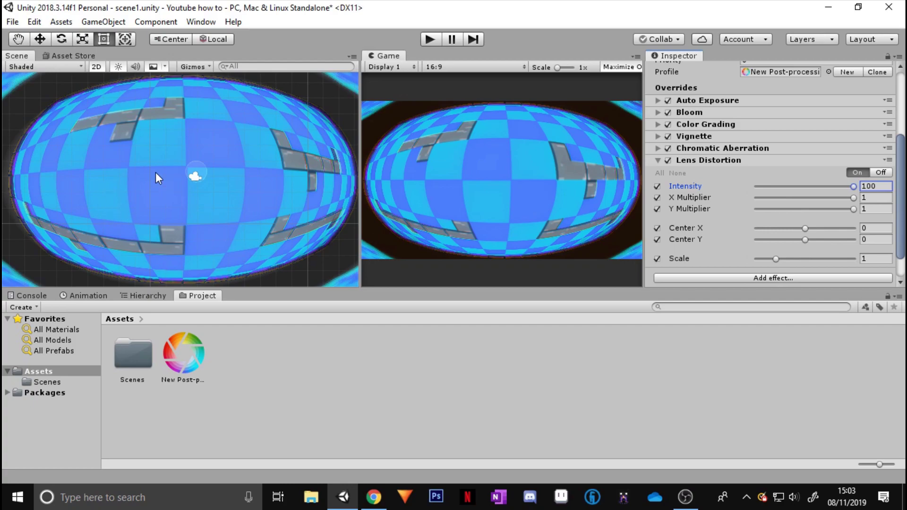
left_click(182, 182)
left_click_drag(267, 138, 153, 175)
key("t")
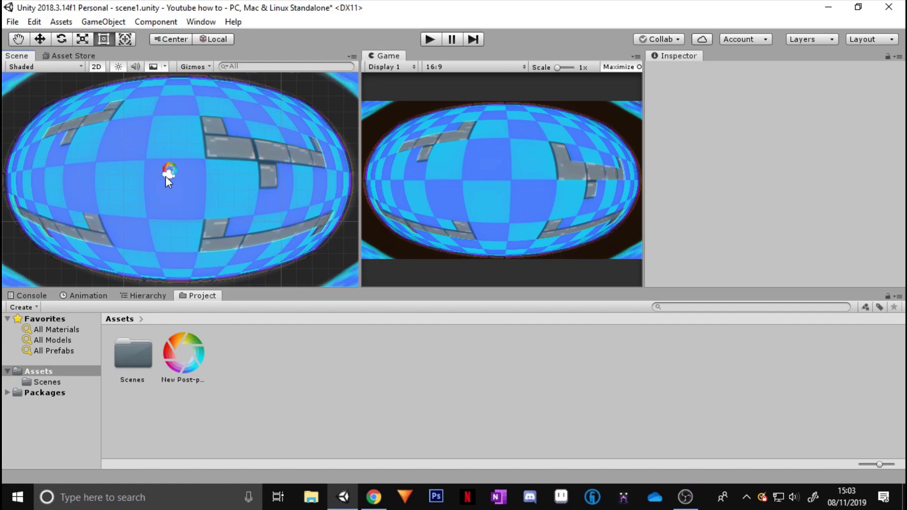
Step: Greatly reduce PostVolume's Lens Distortion Intensity, preview the result in Play mode, and stop the preview
left_click(167, 177)
scroll(726, 220, "down", 5)
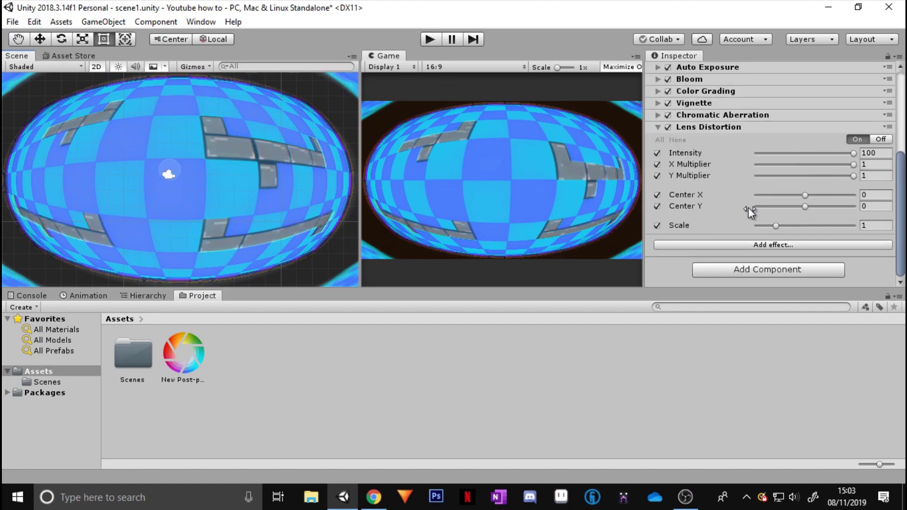
left_click_drag(853, 153, 817, 148)
left_click(431, 39)
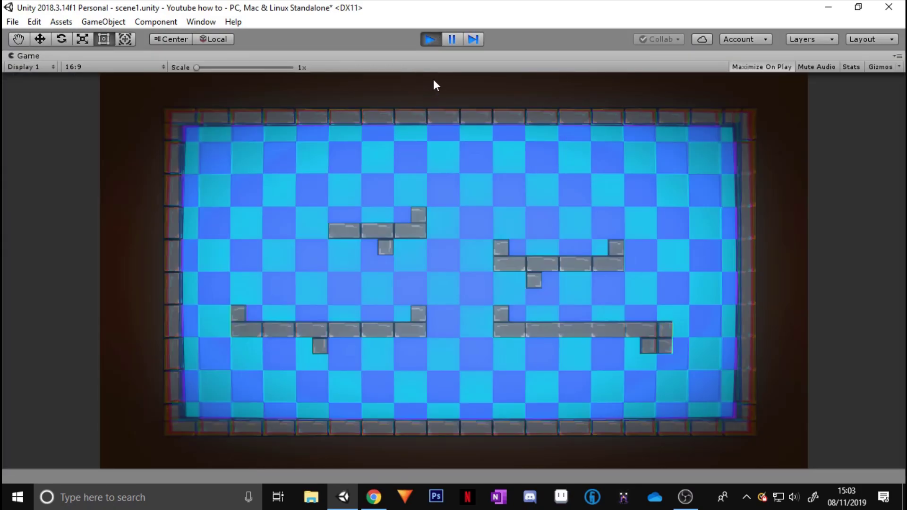
left_click(431, 39)
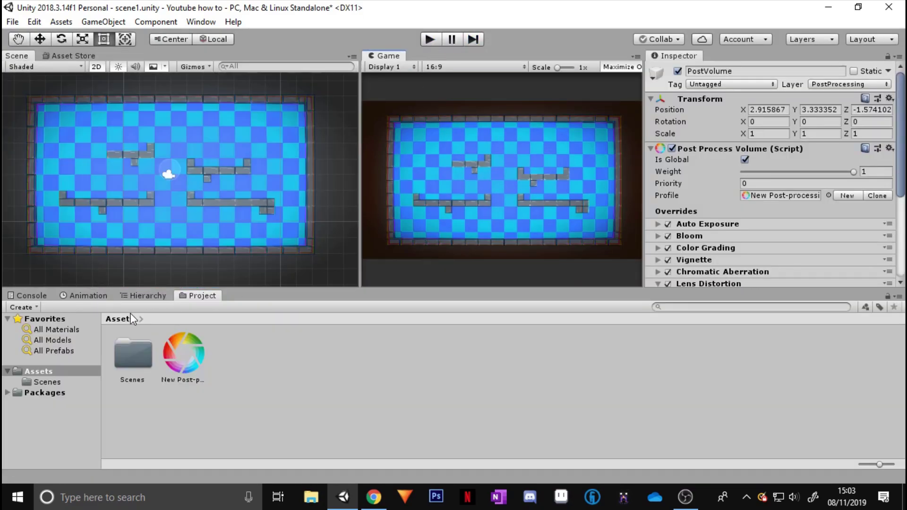
Step: Toggle PostVolume's Post Process Volume component off and on repeatedly to compare the room with and without the effects
left_click(154, 296)
left_click(129, 348)
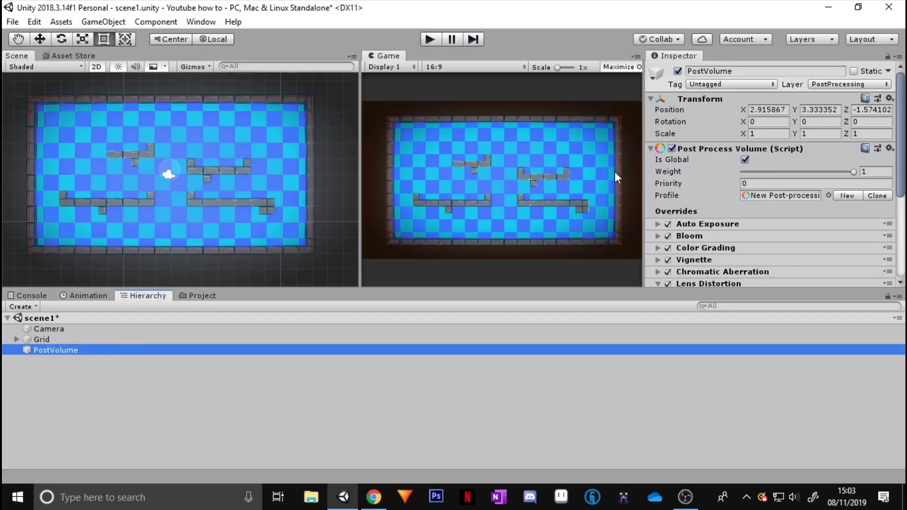
left_click(672, 149)
left_click(671, 147)
left_click(672, 147)
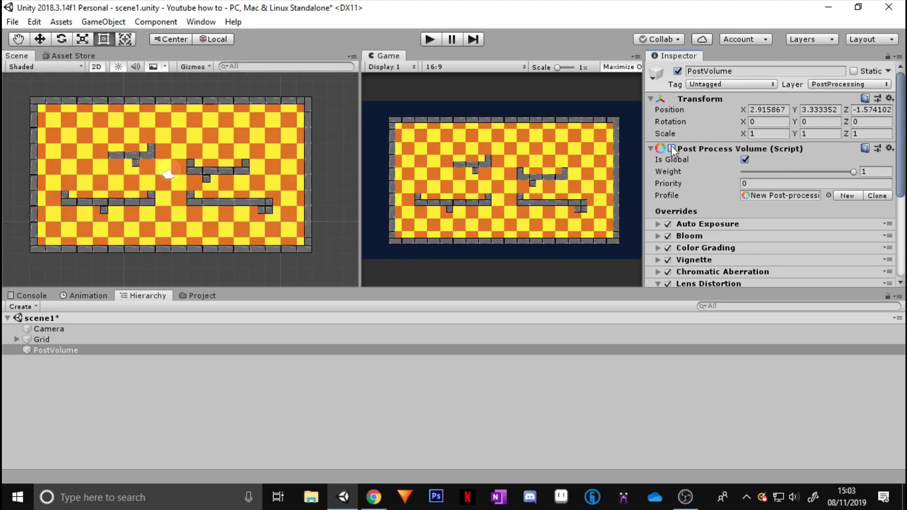
left_click(671, 148)
left_click(671, 148)
left_click(671, 147)
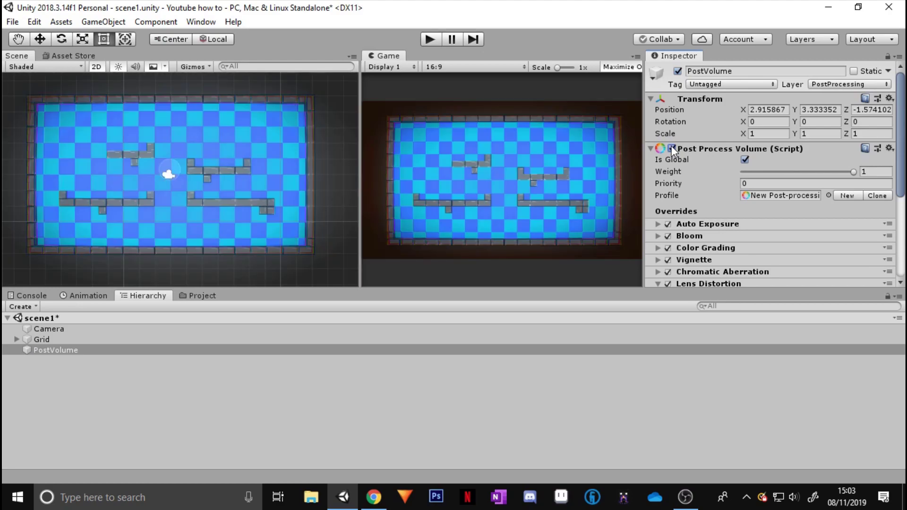
left_click(672, 148)
left_click(671, 147)
Step: Disable the Post Process Volume component on PostVolume, deselect the object, and save the scene
left_click(671, 147)
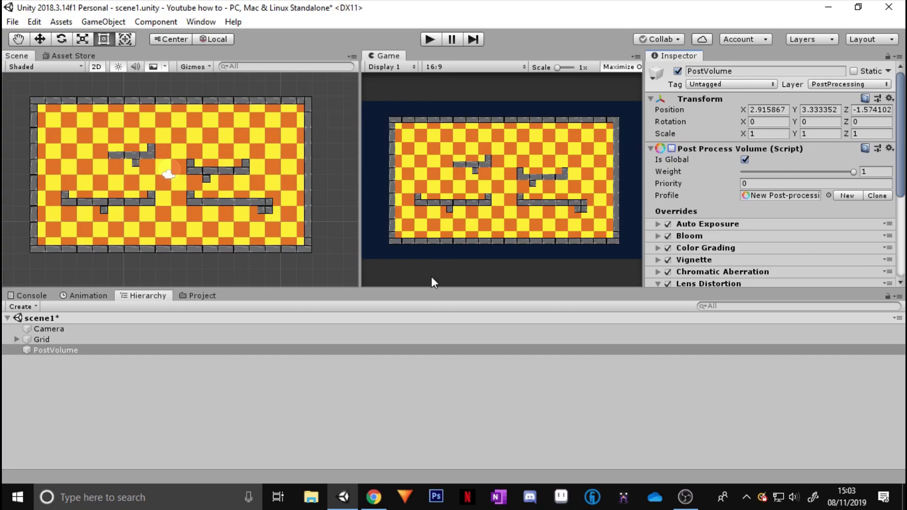
left_click(378, 398)
key("ctrl+s")
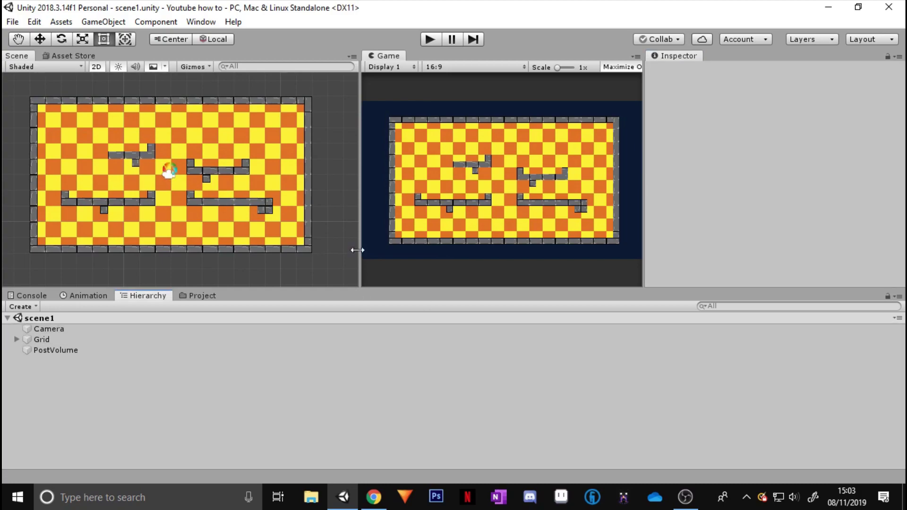